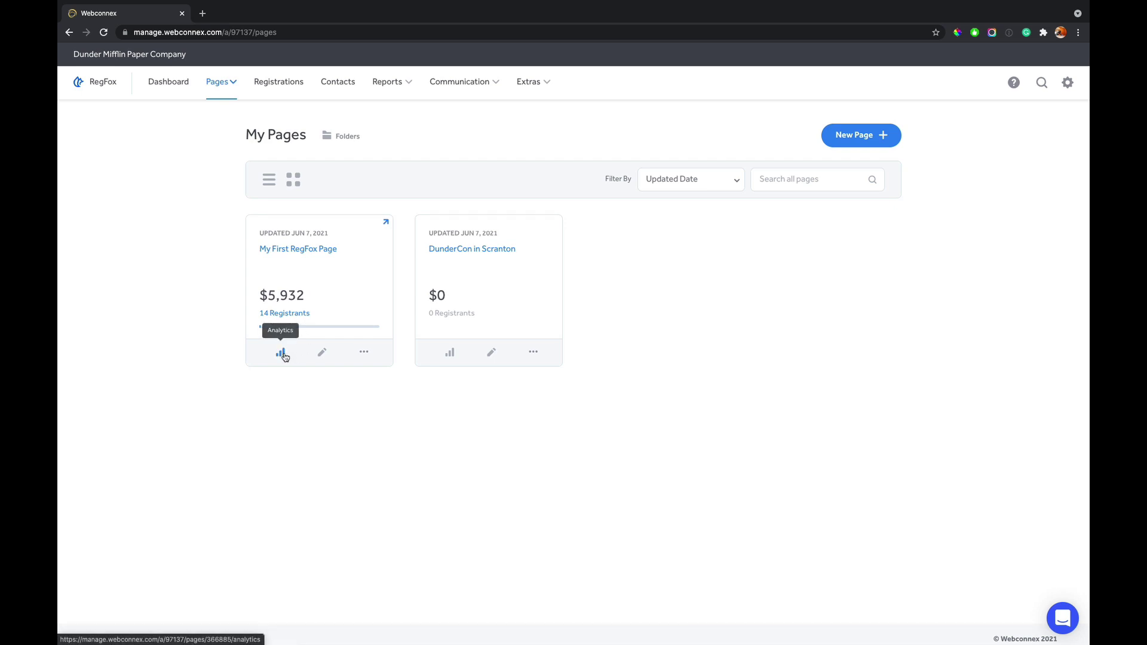
- Review My First RegFox Page analytics: $423.73 average, 9 individual and 5 corporate registrations
{"action": "left_click", "coordinate": [280, 353]}
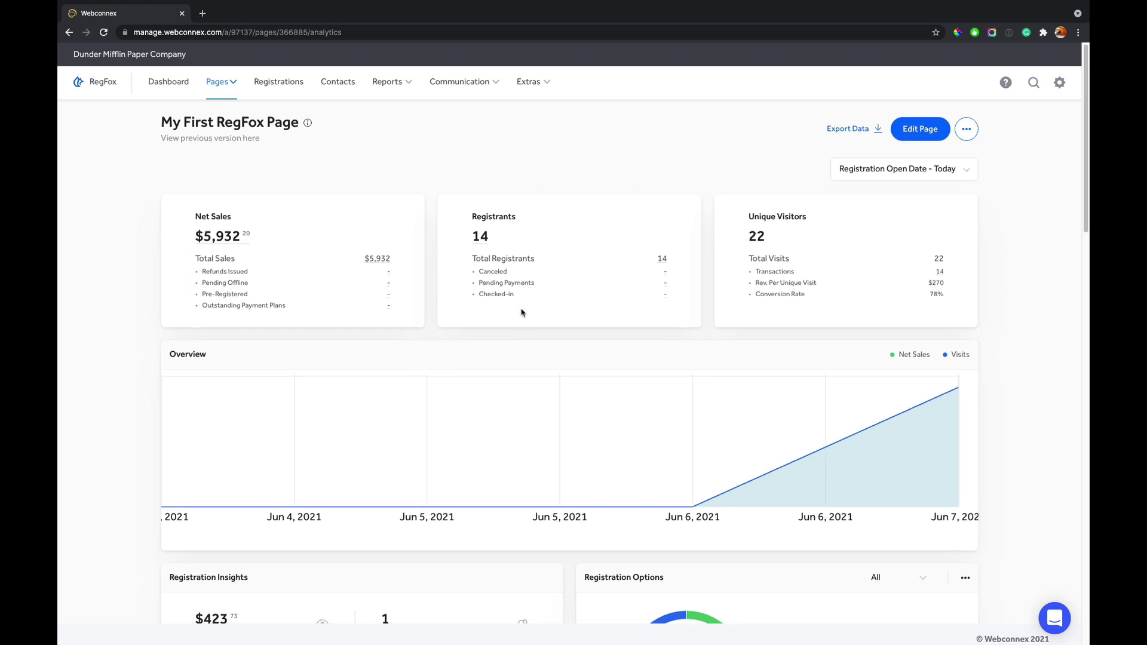
{"action": "scroll", "coordinate": [522, 310], "scroll_direction": "down", "scroll_amount": 3}
{"action": "mouse_move", "coordinate": [881, 361]}
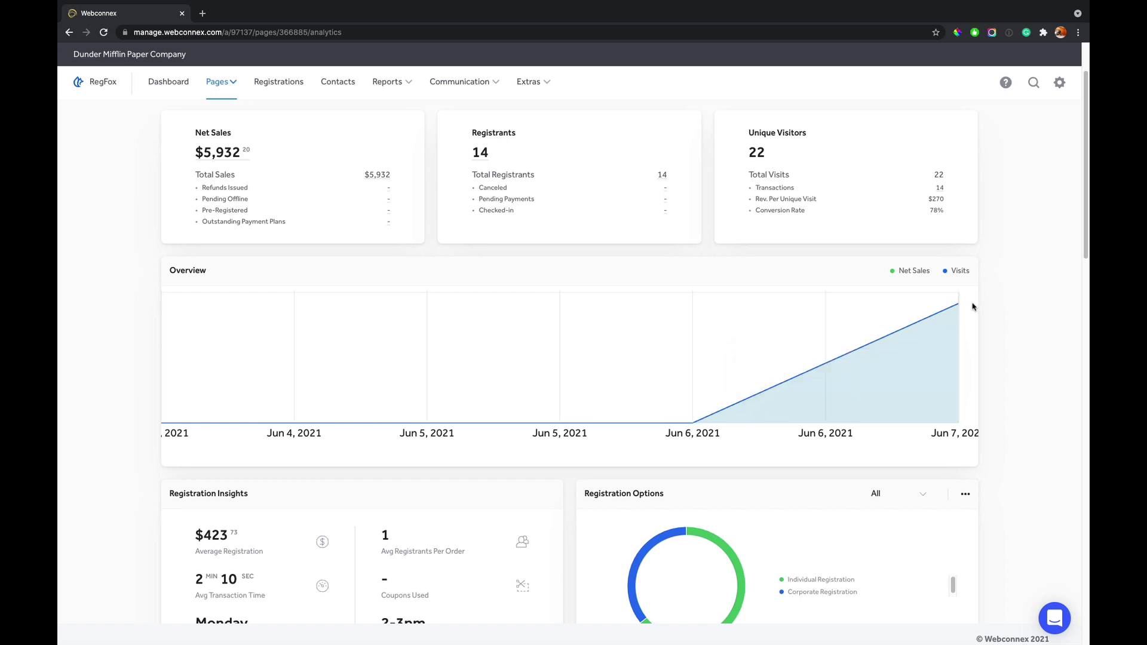
{"action": "scroll", "coordinate": [972, 306], "scroll_direction": "down", "scroll_amount": 3}
{"action": "scroll", "coordinate": [972, 307], "scroll_direction": "down", "scroll_amount": 5}
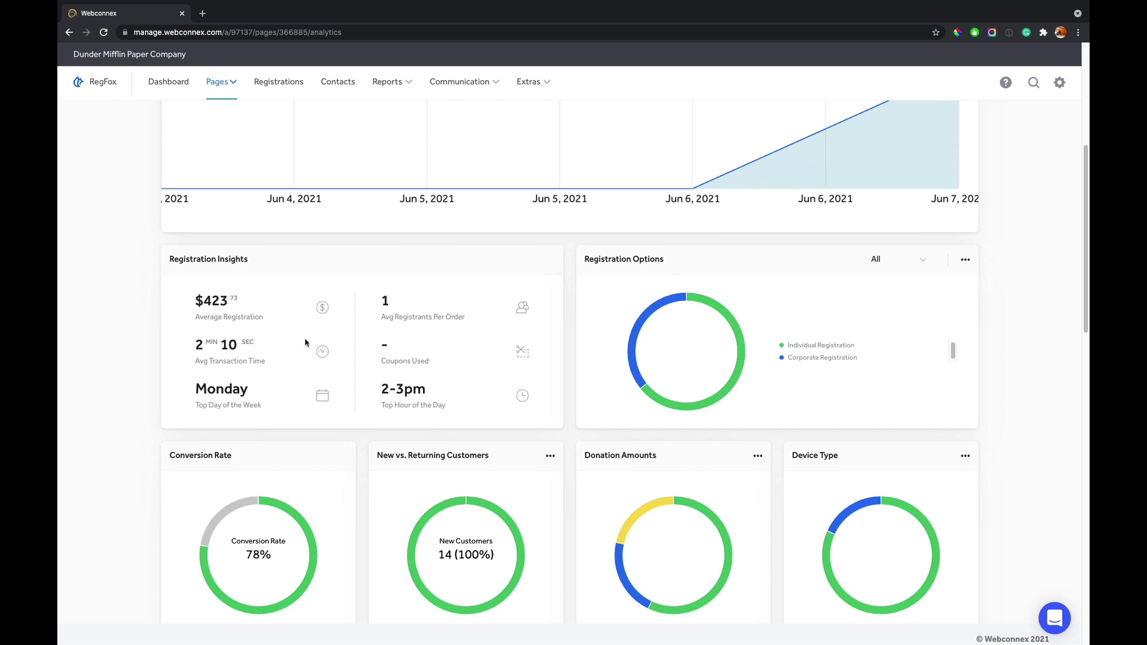
{"action": "mouse_move", "coordinate": [647, 319]}
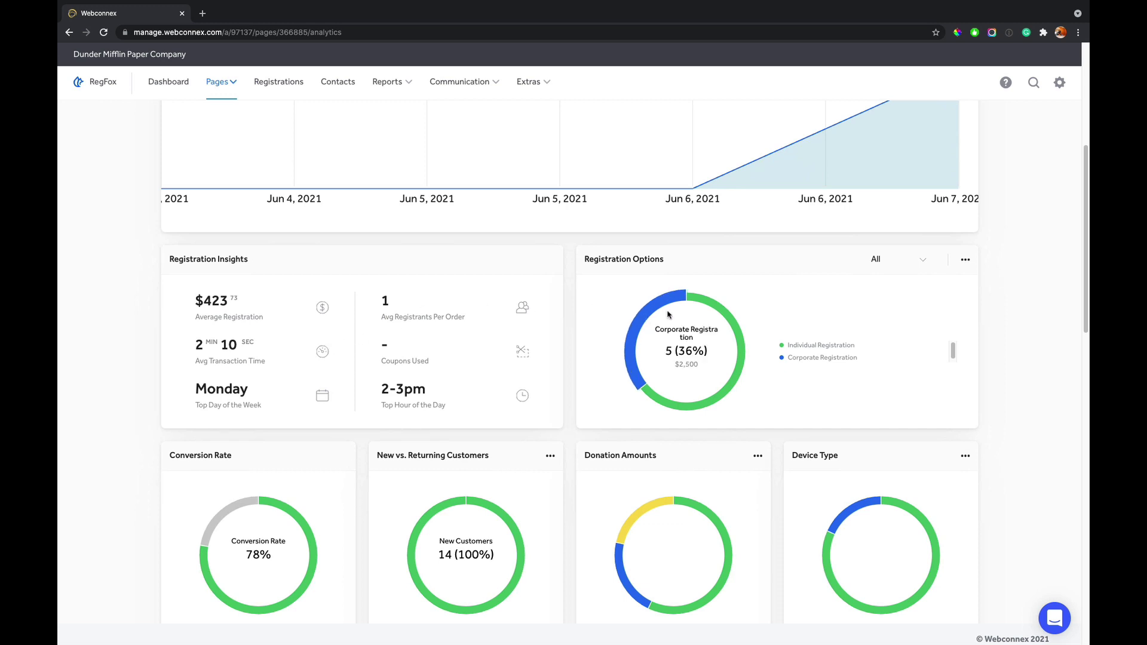
{"action": "mouse_move", "coordinate": [738, 335]}
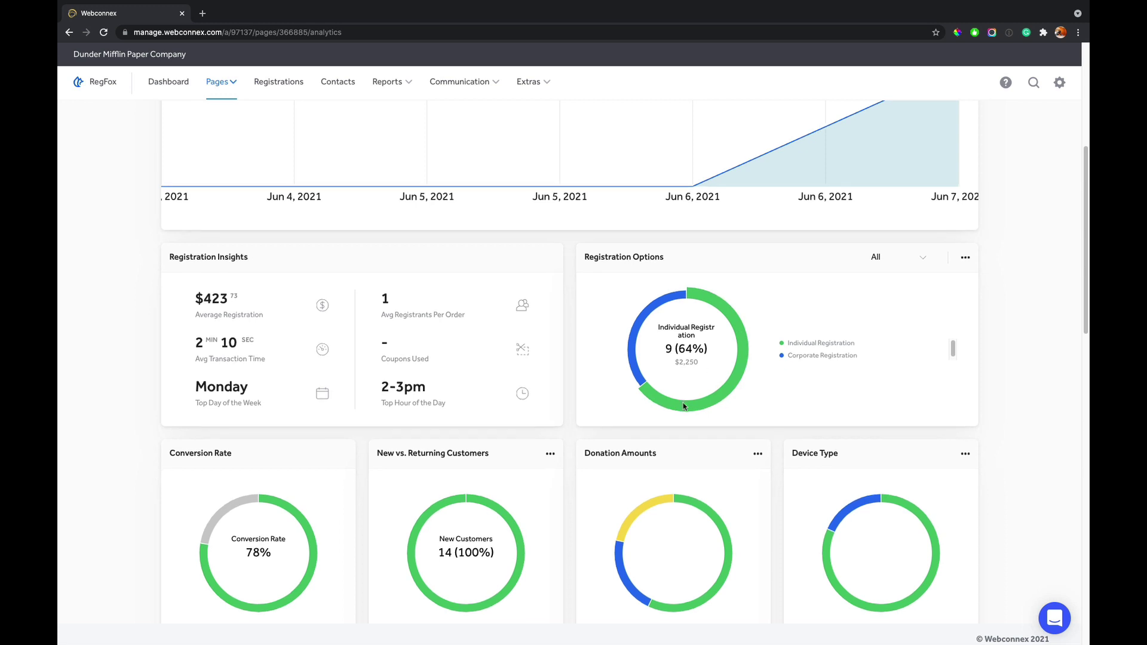
{"action": "scroll", "coordinate": [537, 442], "scroll_direction": "down", "scroll_amount": 2}
{"action": "scroll", "coordinate": [546, 449], "scroll_direction": "down", "scroll_amount": 2}
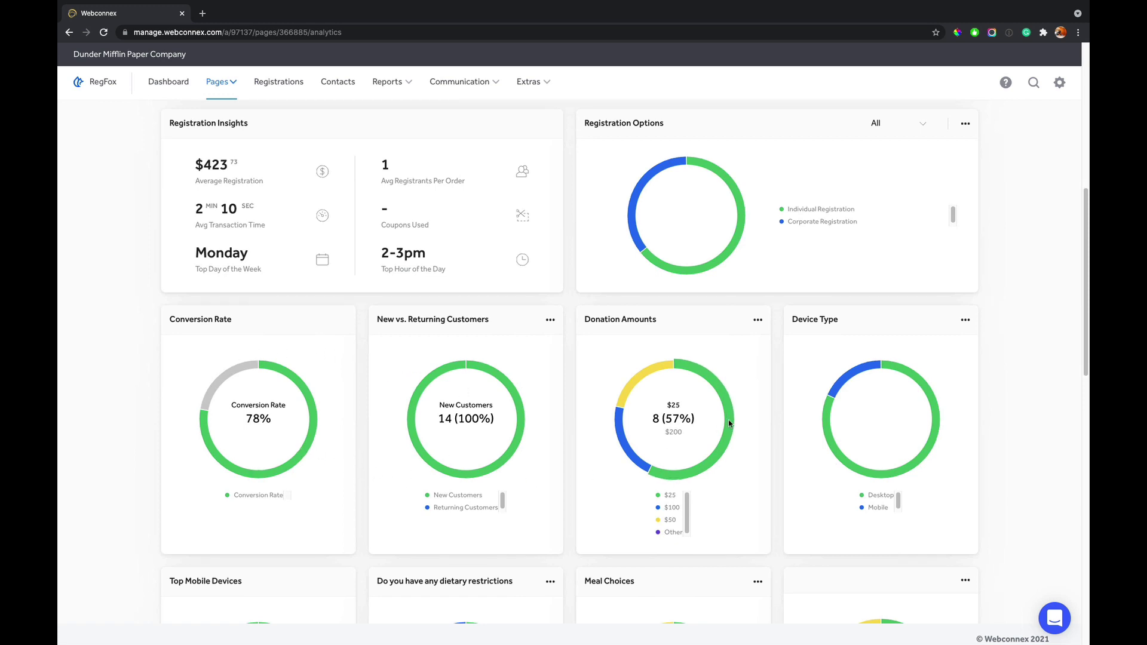
{"action": "mouse_move", "coordinate": [626, 406]}
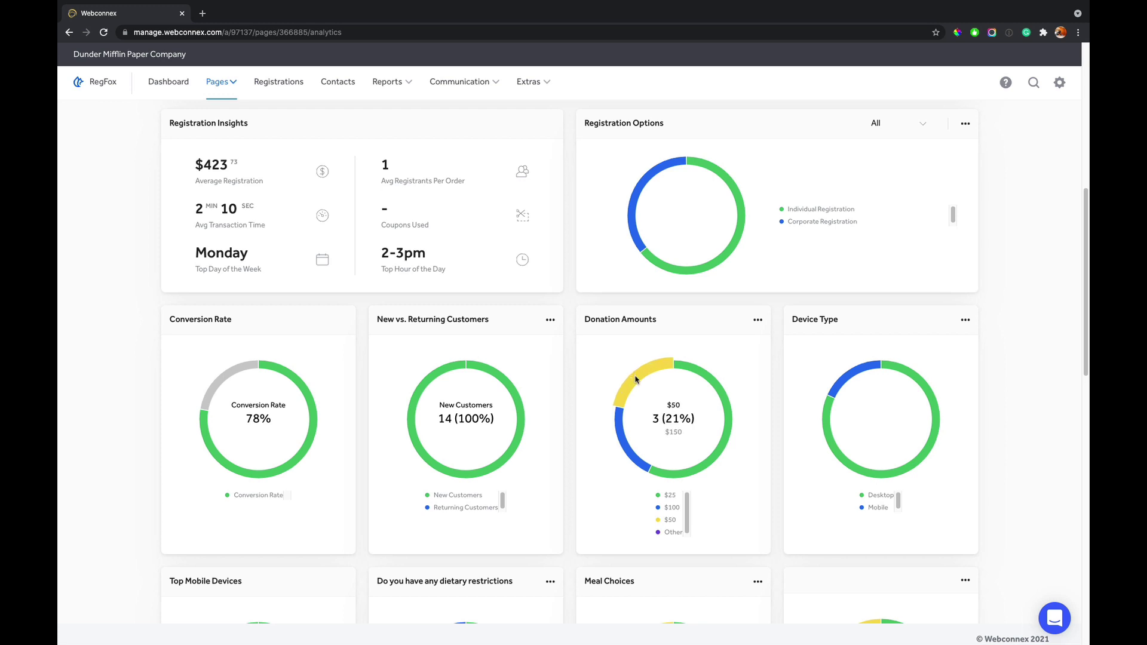
{"action": "scroll", "coordinate": [635, 379], "scroll_direction": "down", "scroll_amount": 4}
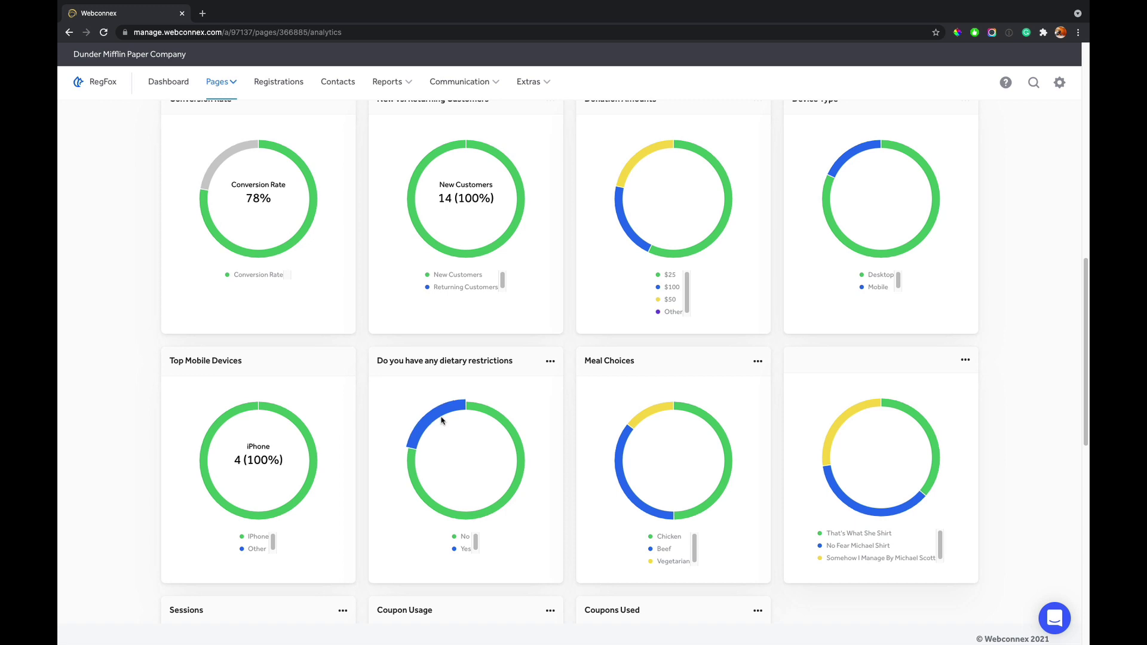
{"action": "scroll", "coordinate": [504, 418], "scroll_direction": "down", "scroll_amount": 1}
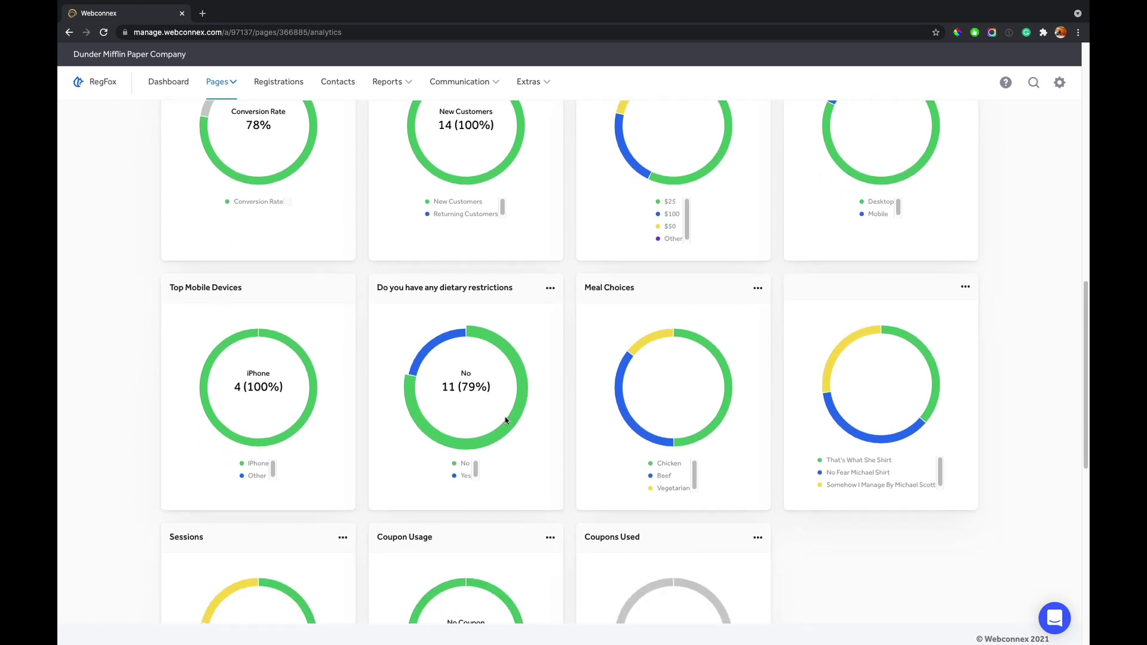
{"action": "scroll", "coordinate": [504, 418], "scroll_direction": "down", "scroll_amount": 8}
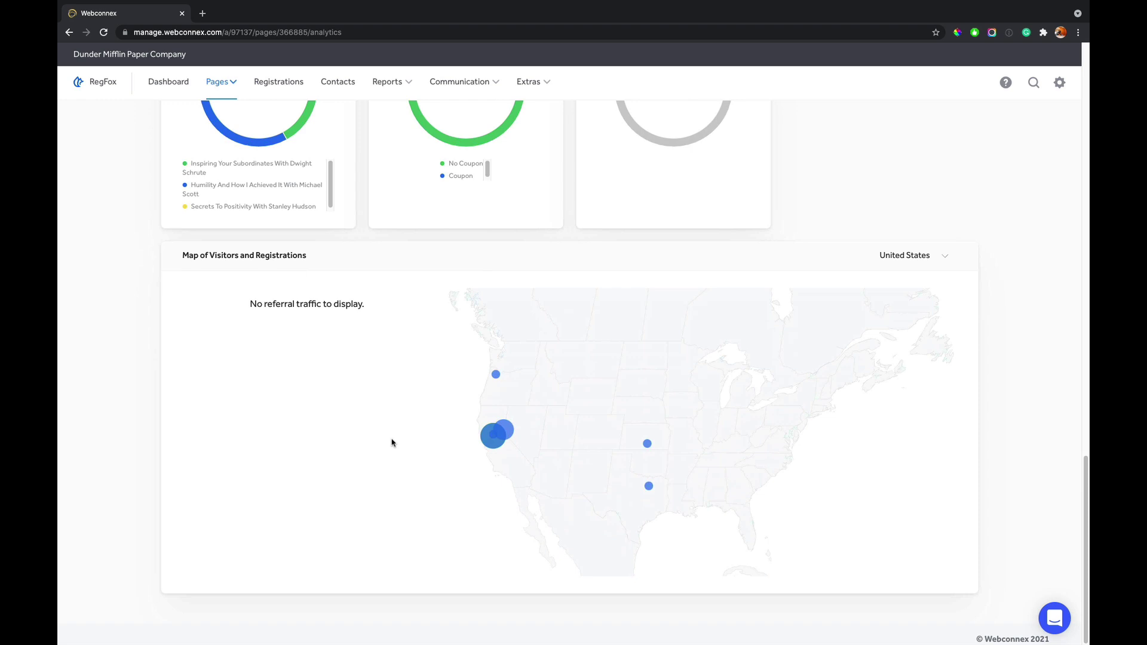
{"action": "scroll", "coordinate": [392, 442], "scroll_direction": "up", "scroll_amount": 20}
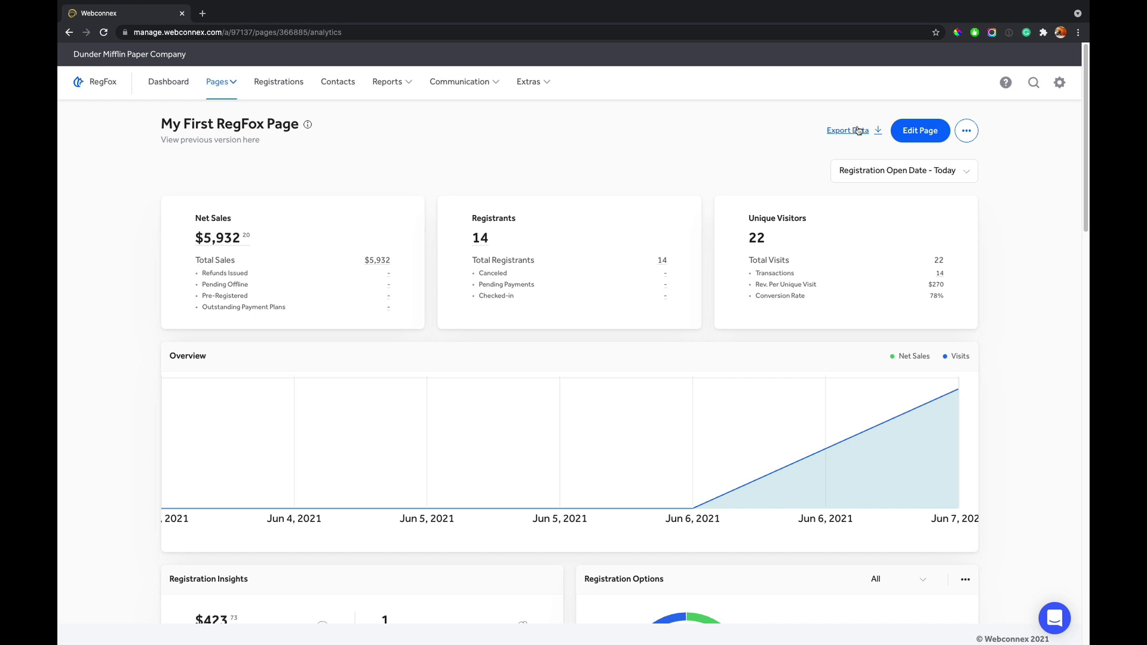
- Review the 30-day Dashboard: $5,932 net sales, 22 page visits and 14 registrants
{"action": "left_click", "coordinate": [180, 85]}
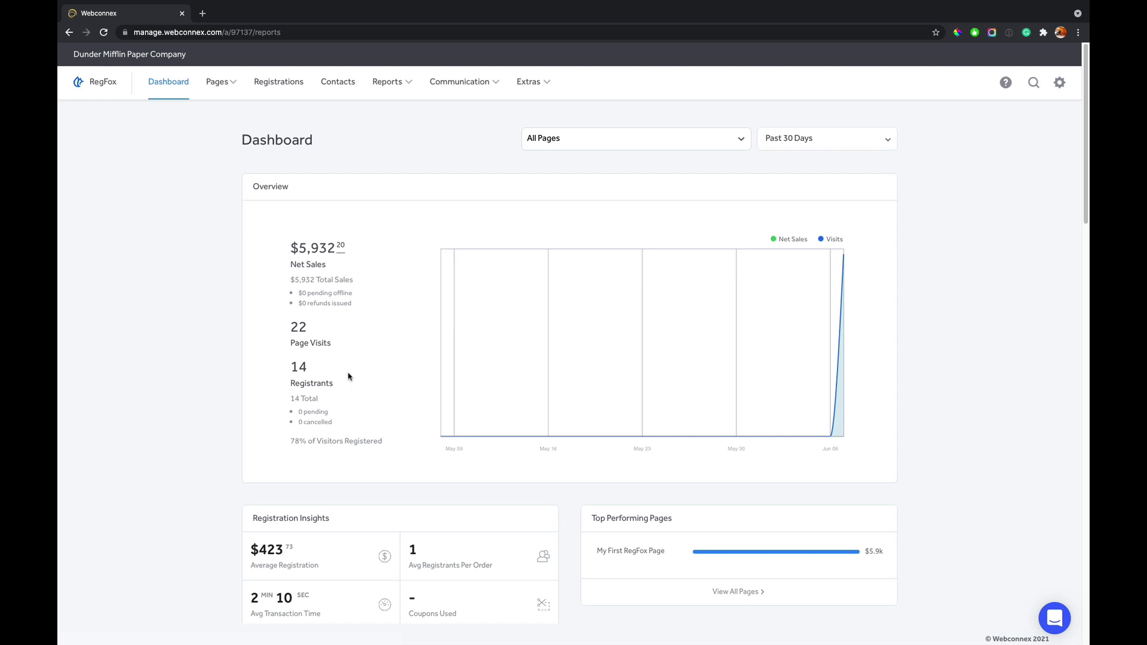
{"action": "scroll", "coordinate": [364, 439], "scroll_direction": "down", "scroll_amount": 2}
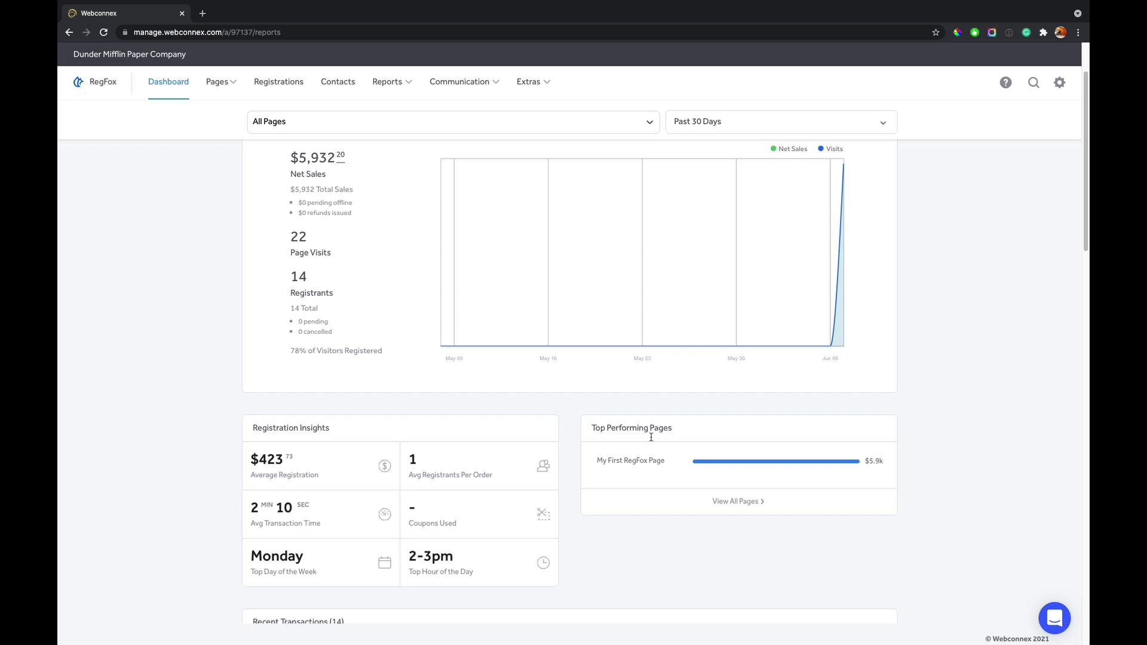
{"action": "scroll", "coordinate": [767, 530], "scroll_direction": "down", "scroll_amount": 1}
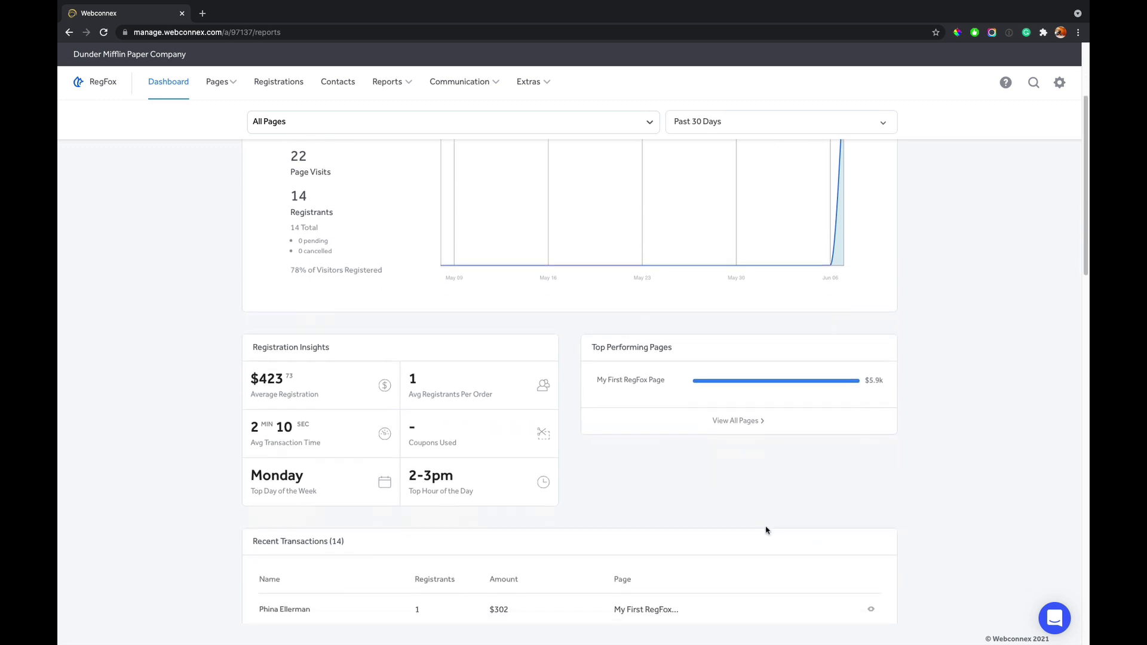
{"action": "scroll", "coordinate": [766, 530], "scroll_direction": "down", "scroll_amount": 3}
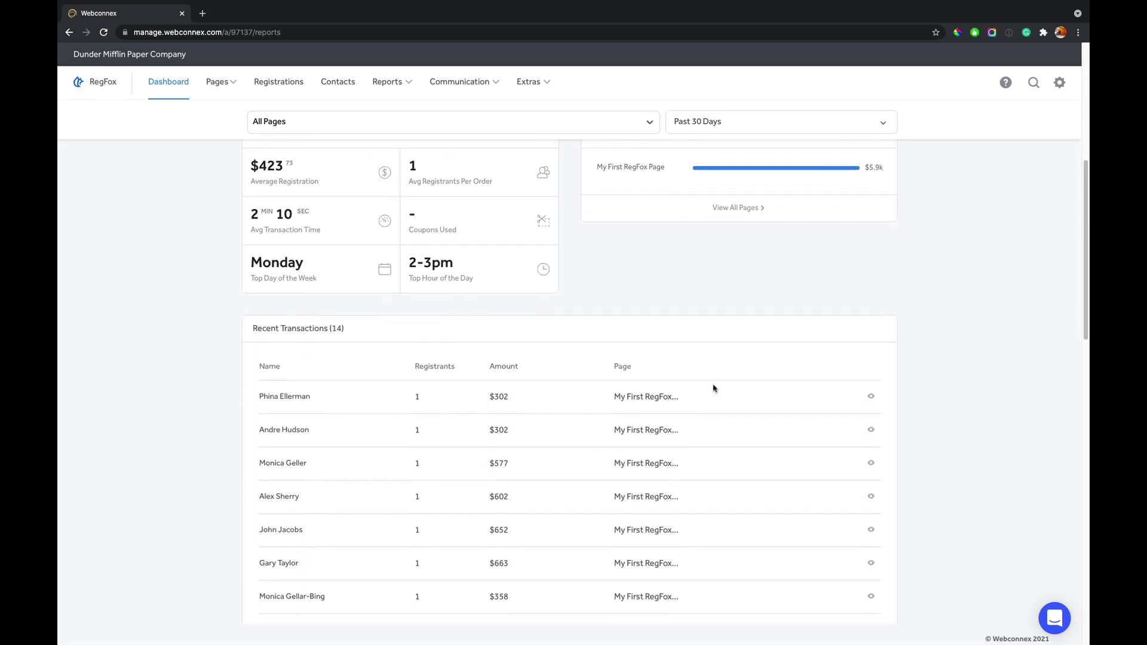
{"action": "scroll", "coordinate": [712, 388], "scroll_direction": "down", "scroll_amount": 13}
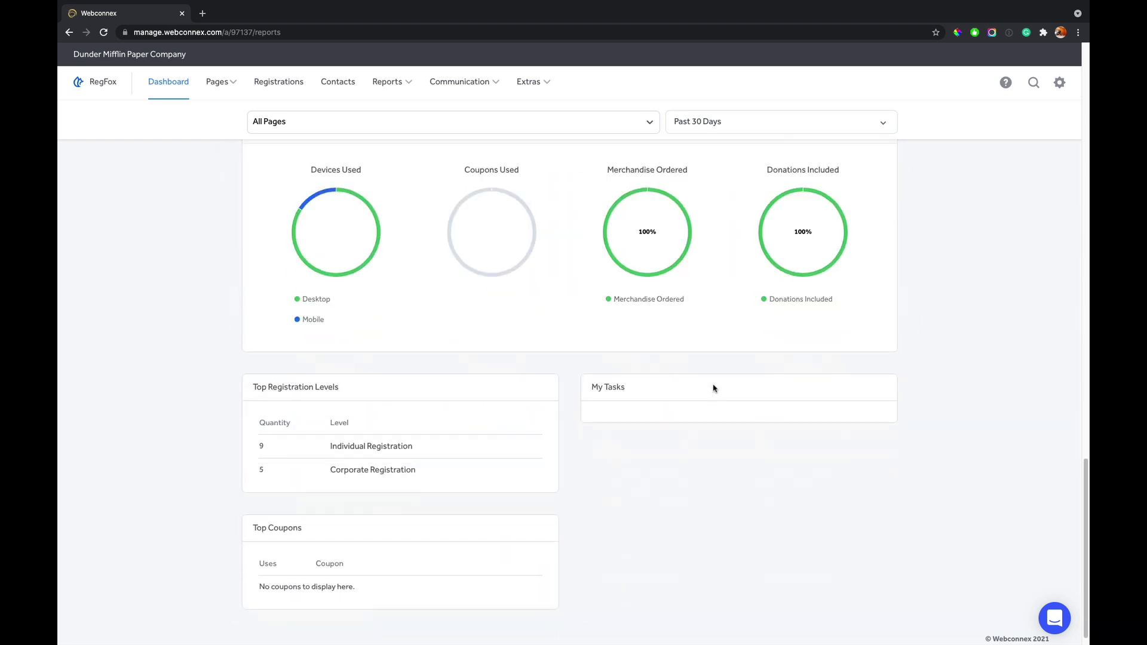
{"action": "scroll", "coordinate": [712, 388], "scroll_direction": "up", "scroll_amount": 17}
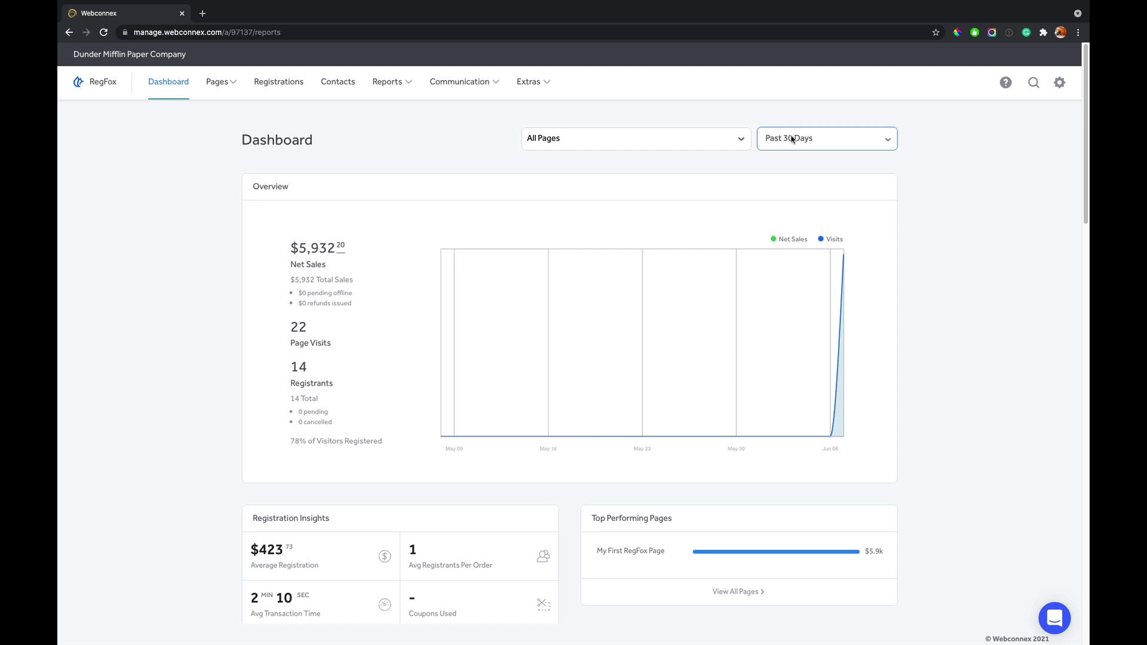
- Show the Registrations table with every completed registration's amount and options
{"action": "left_click", "coordinate": [287, 81]}
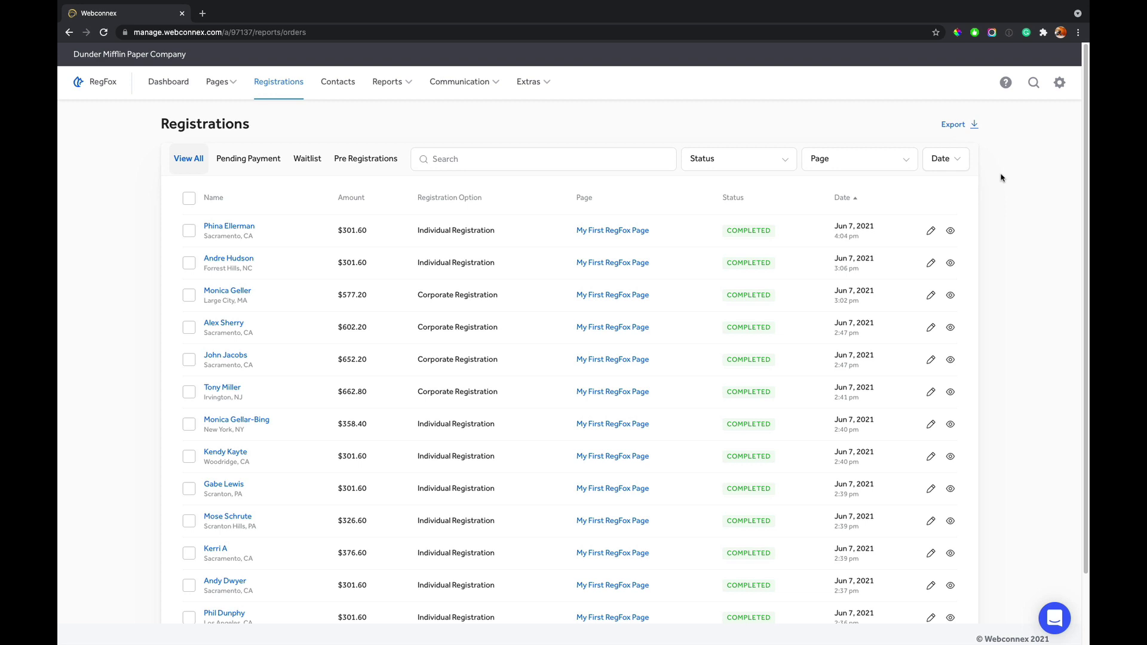
{"action": "scroll", "coordinate": [1002, 177], "scroll_direction": "down", "scroll_amount": 3}
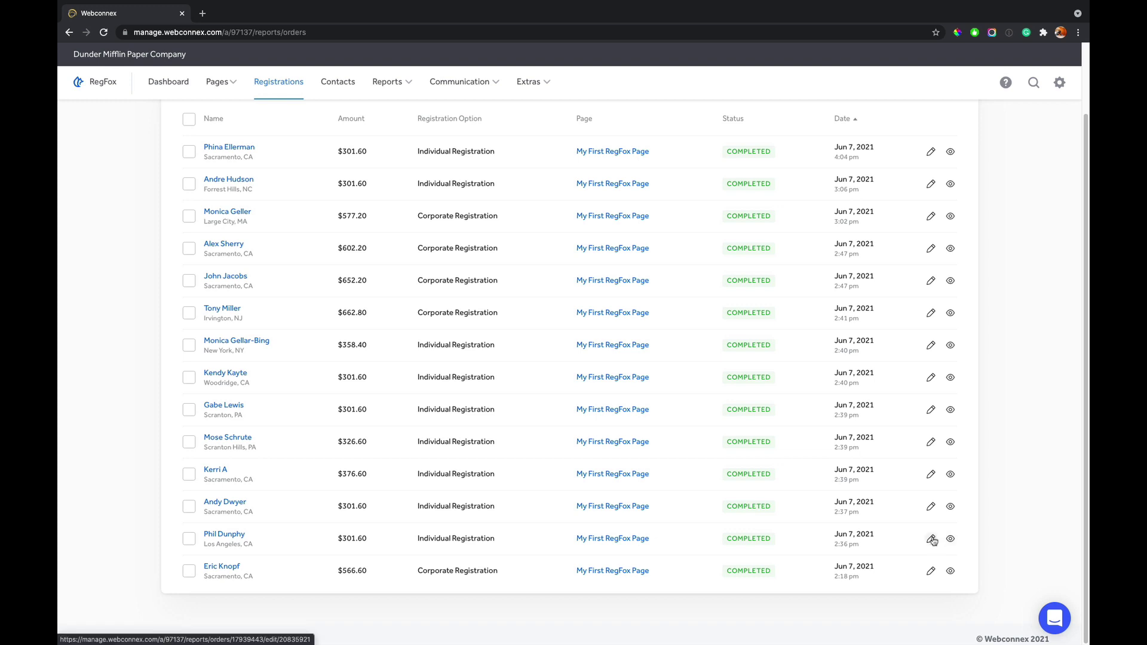
- View the Los Angeles registration's breakdown: $250 registration, $10 shirt, $25 donation, $301.60 total
{"action": "left_click", "coordinate": [949, 540]}
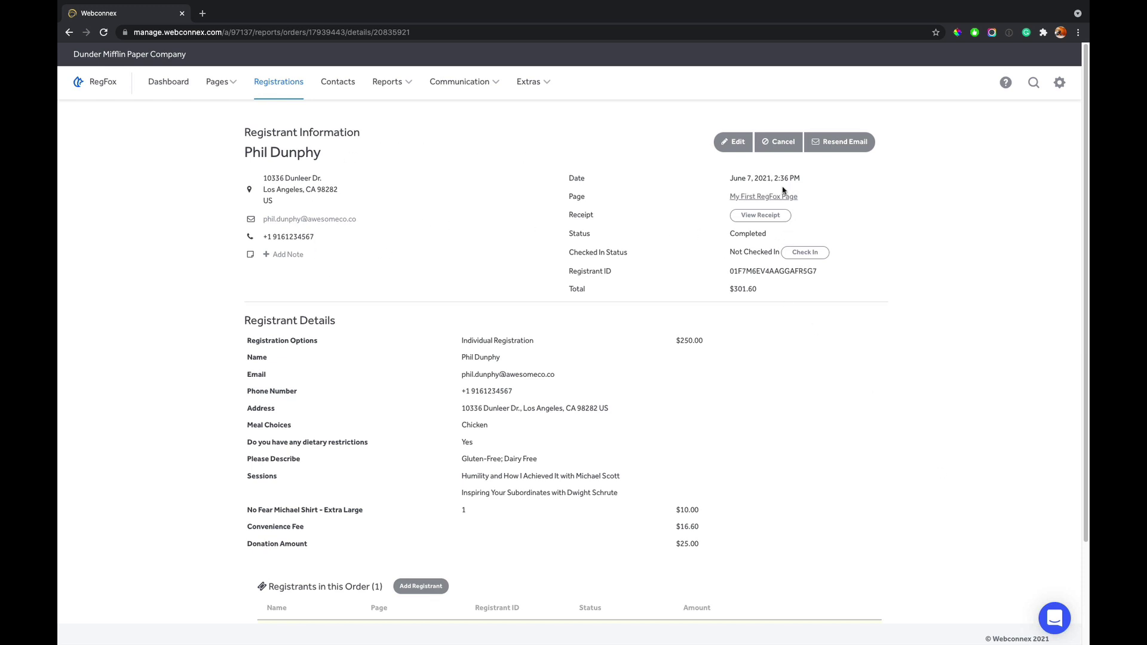
{"action": "scroll", "coordinate": [542, 298], "scroll_direction": "down", "scroll_amount": 1}
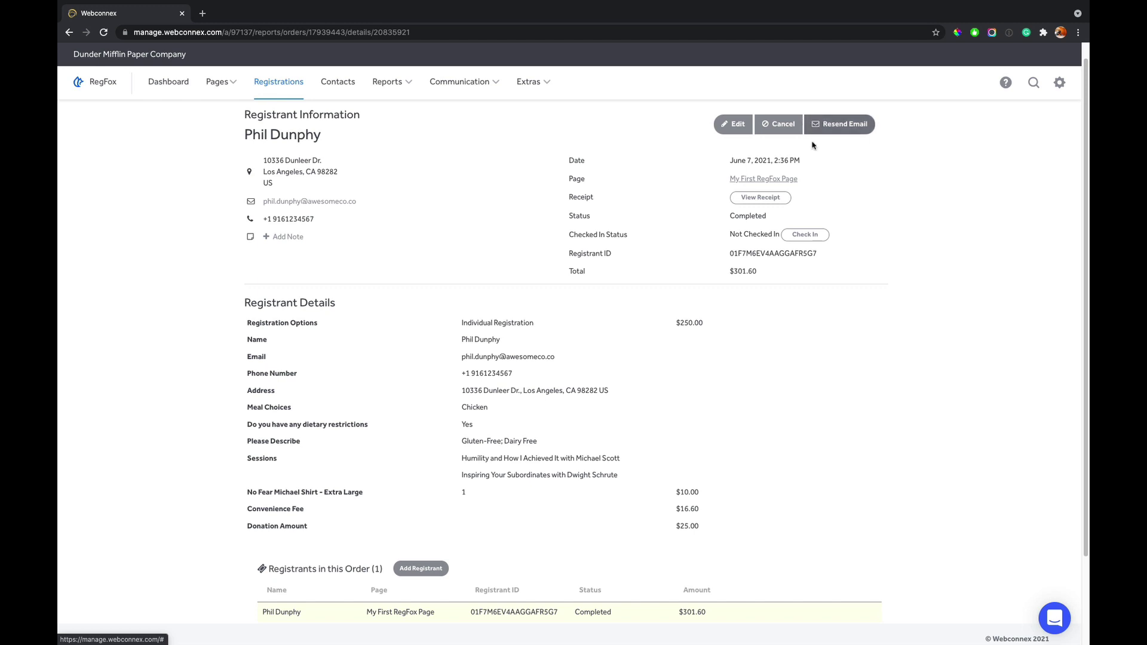
{"action": "scroll", "coordinate": [616, 311], "scroll_direction": "down", "scroll_amount": 2}
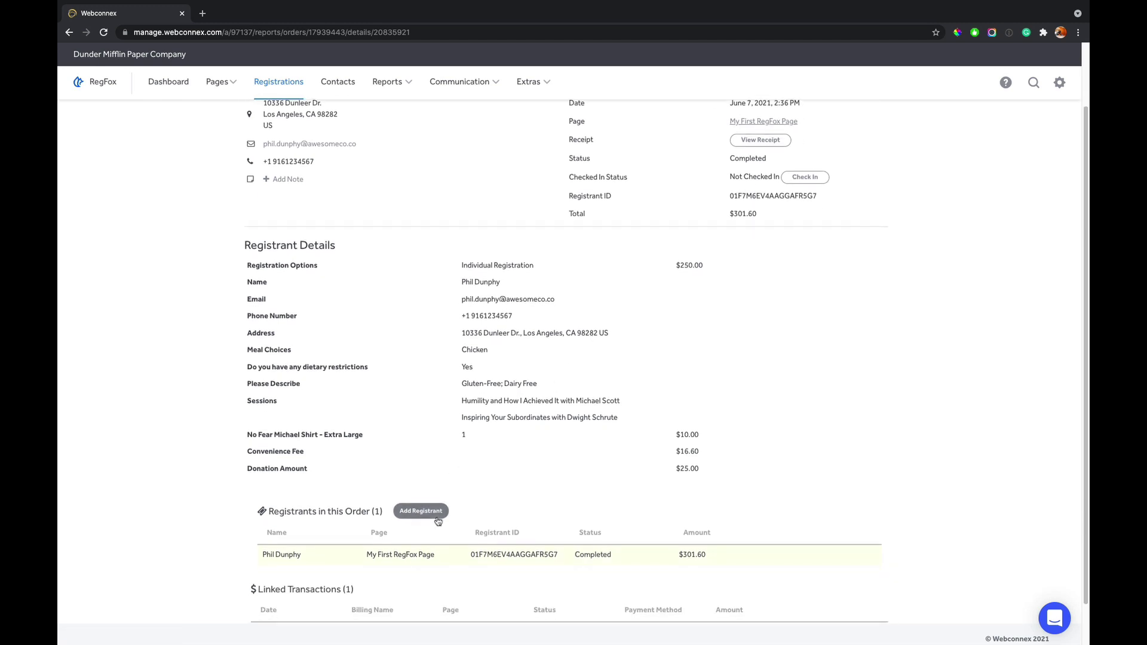
- Begin adding an Individual Registration registrant to the $301.60 order, then cancel the form
{"action": "left_click", "coordinate": [421, 511]}
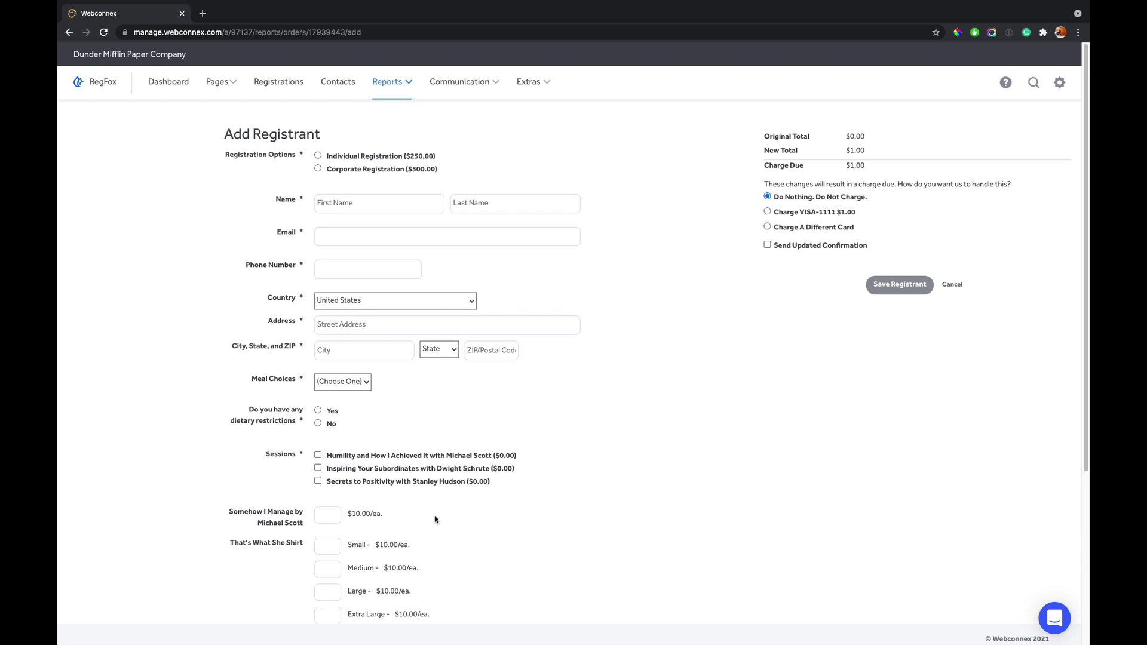
{"action": "left_click", "coordinate": [334, 162]}
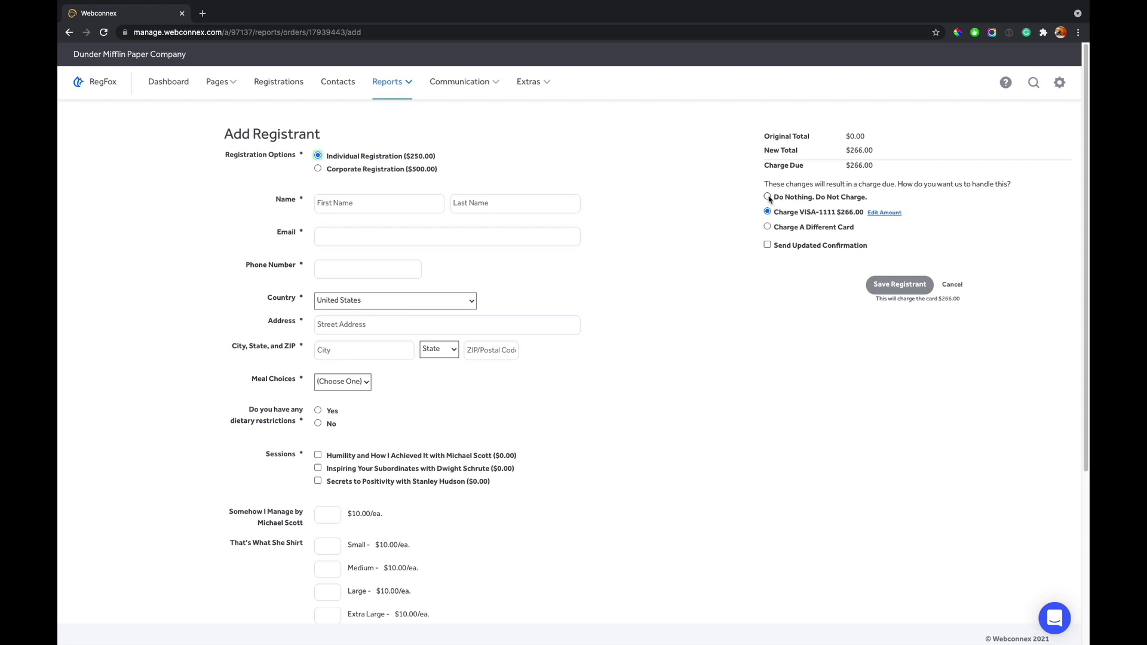
{"action": "left_click", "coordinate": [953, 285]}
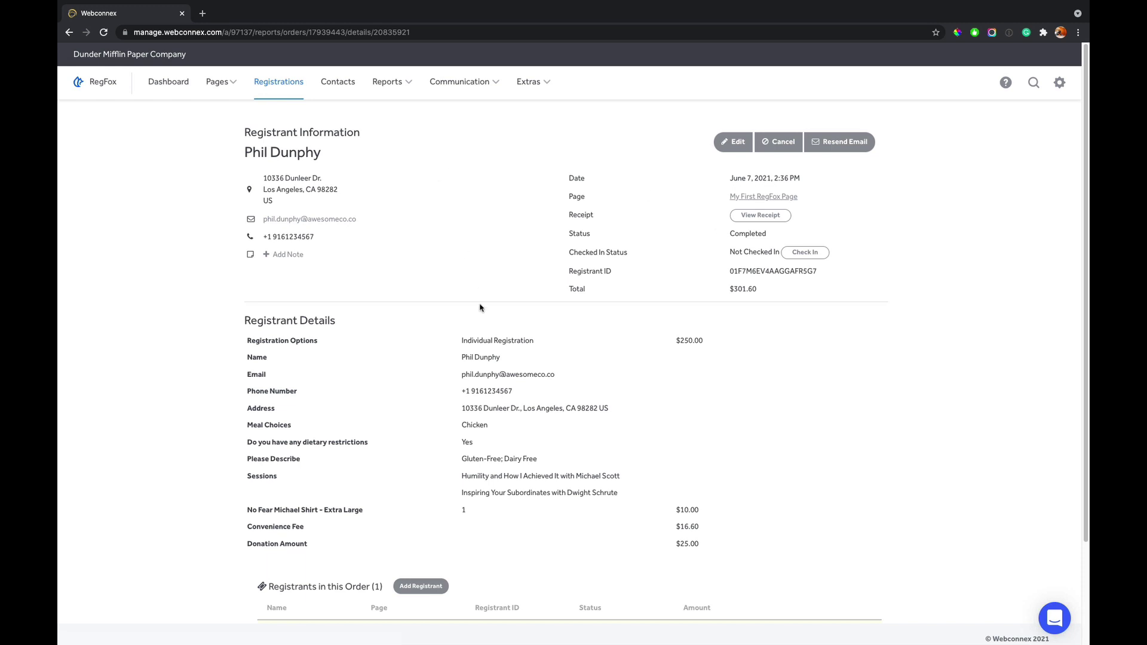
- Edit the registrant to Beef meal and Corporate Registration ($500.00), making the total $566.60
{"action": "left_click", "coordinate": [725, 150]}
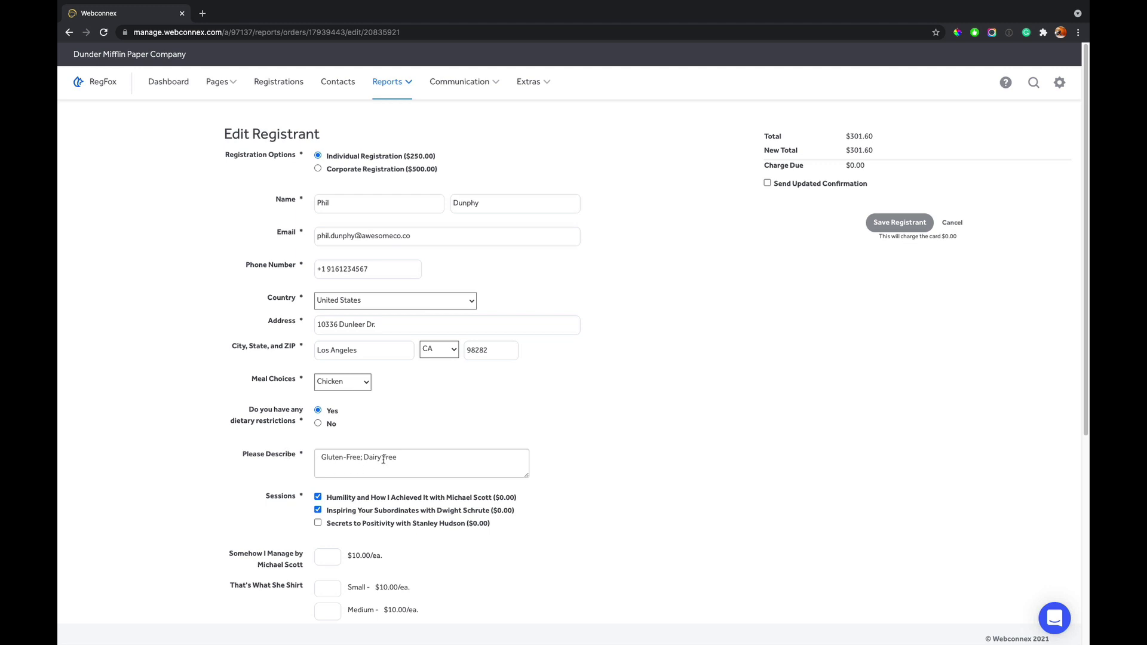
{"action": "left_click", "coordinate": [355, 387]}
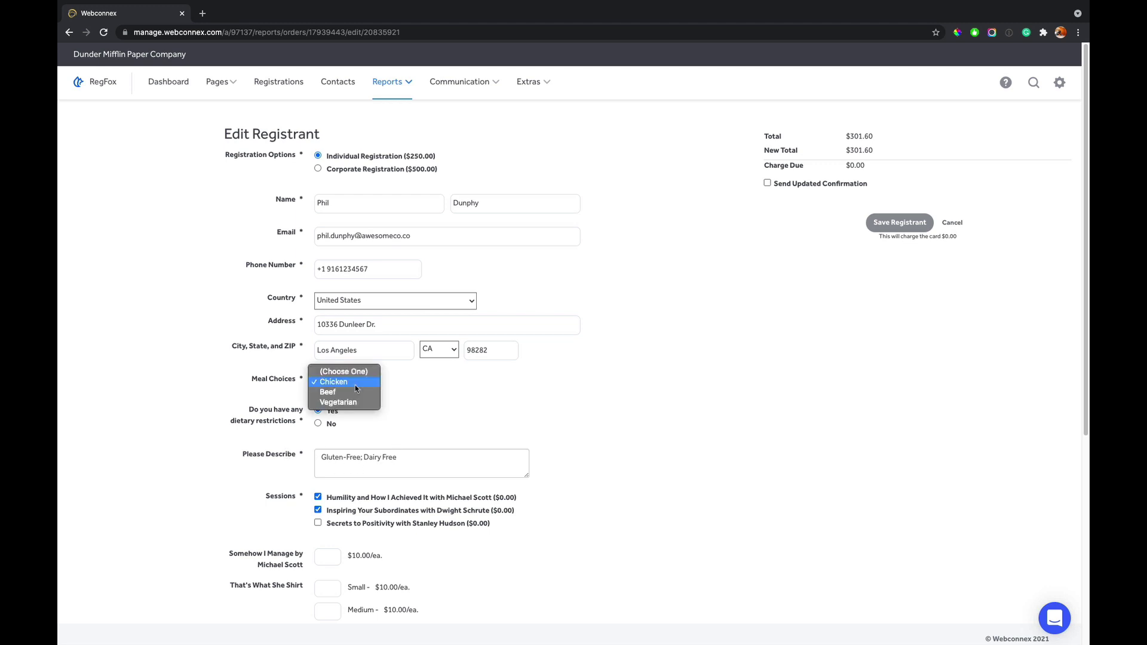
{"action": "left_click", "coordinate": [554, 395]}
{"action": "key", "text": "b"}
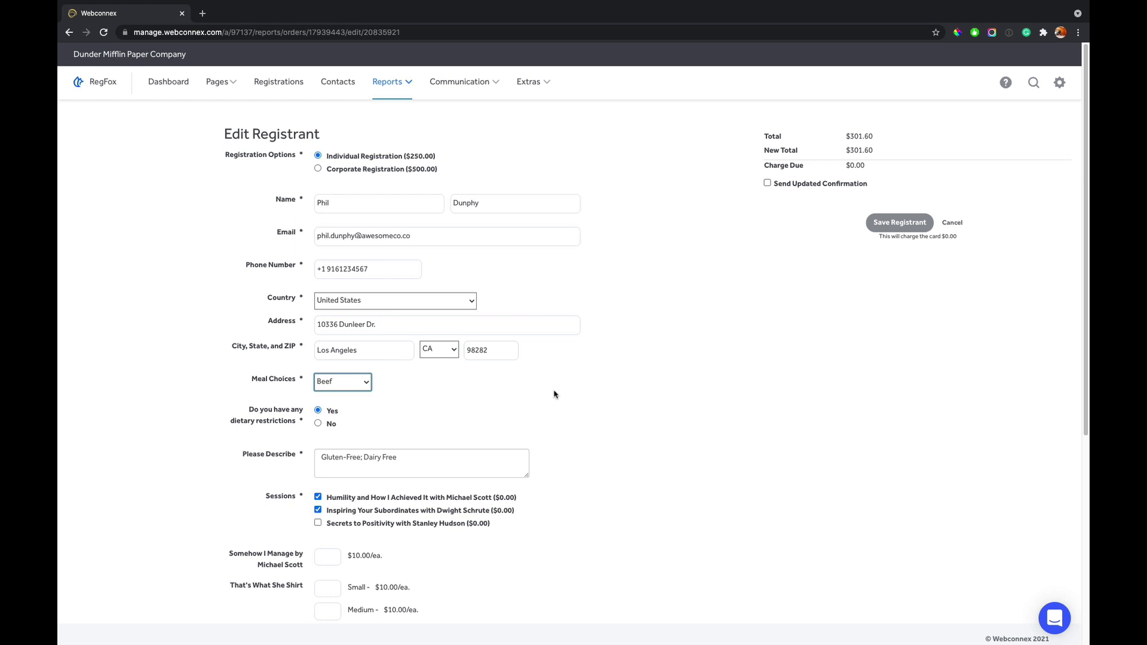
{"action": "left_click", "coordinate": [384, 170]}
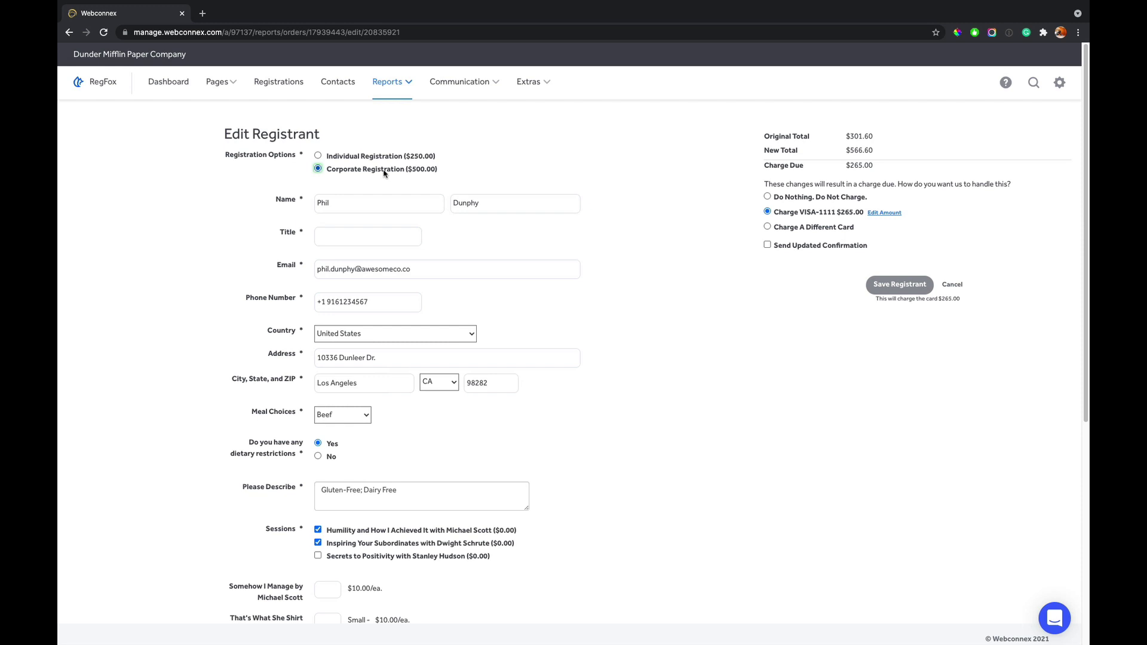
- Enter title 'Founder', tick Send Updated Confirmation, and save the registrant
{"action": "left_click", "coordinate": [351, 237]}
{"action": "type", "text": "Founder"}
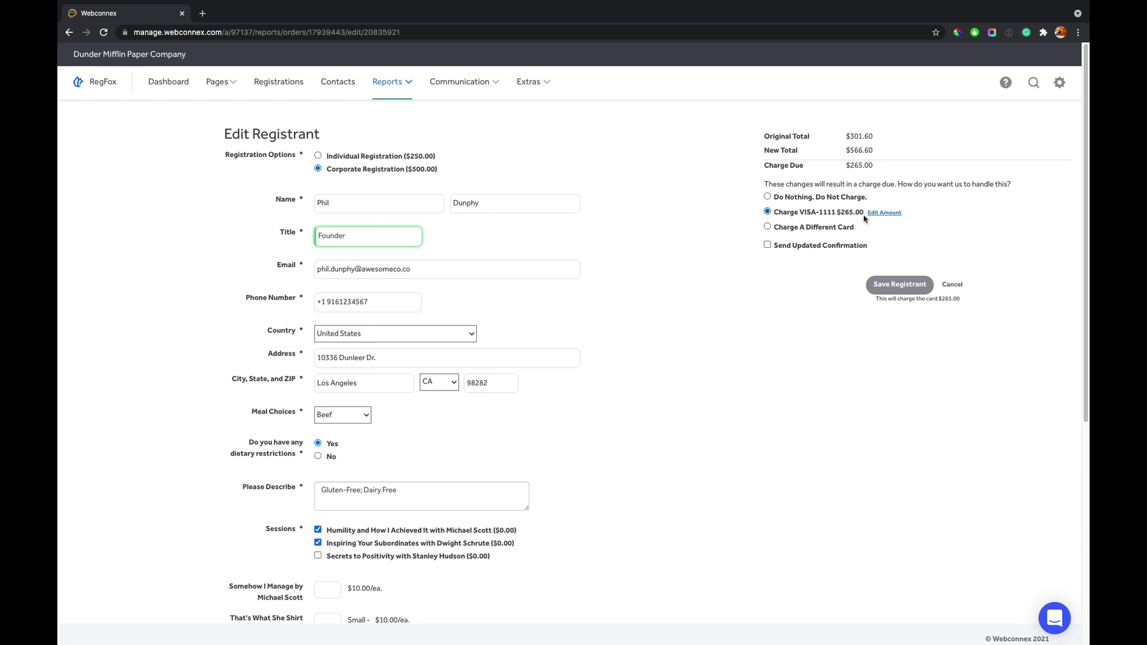
{"action": "left_click", "coordinate": [784, 247]}
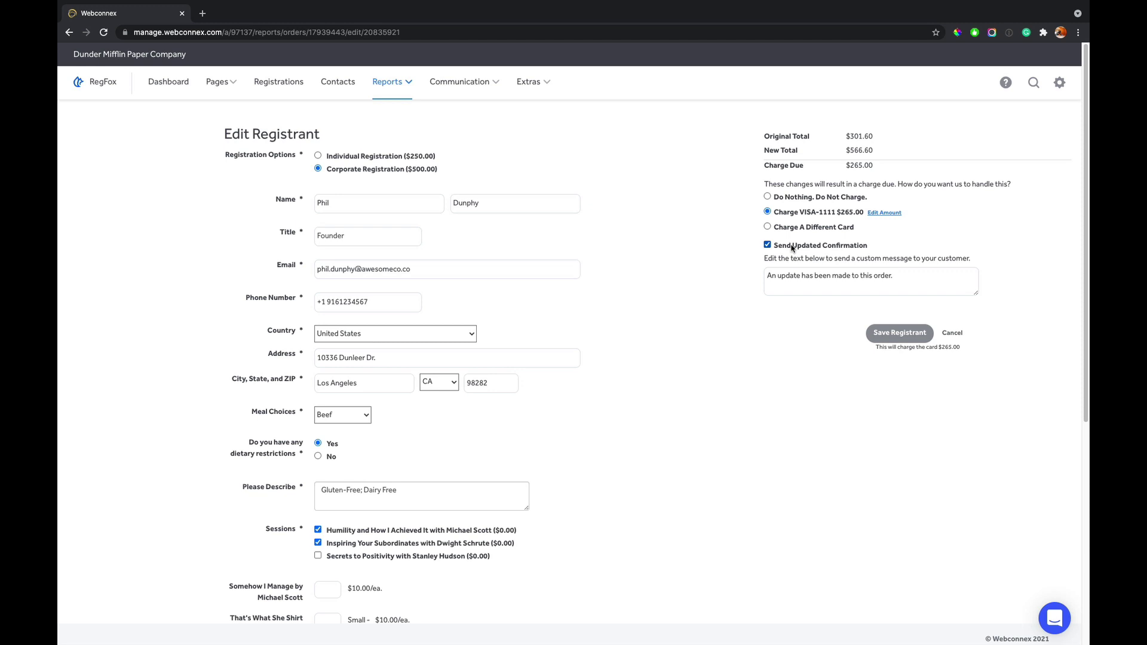
{"action": "left_click", "coordinate": [914, 332]}
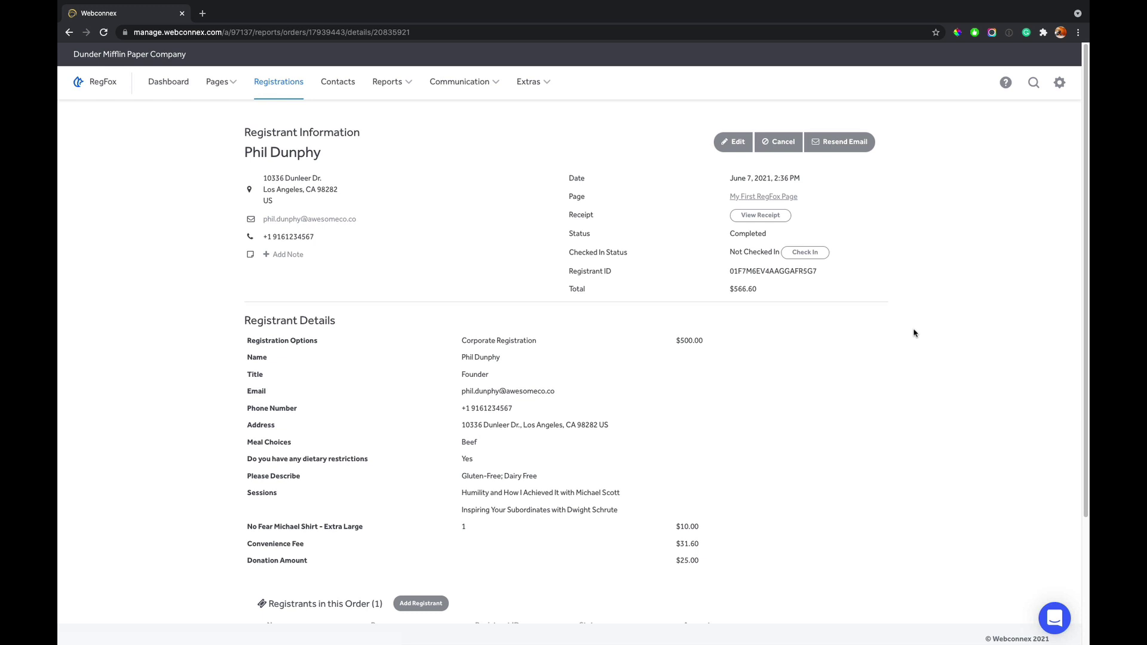
{"action": "scroll", "coordinate": [566, 344], "scroll_direction": "down", "scroll_amount": 3}
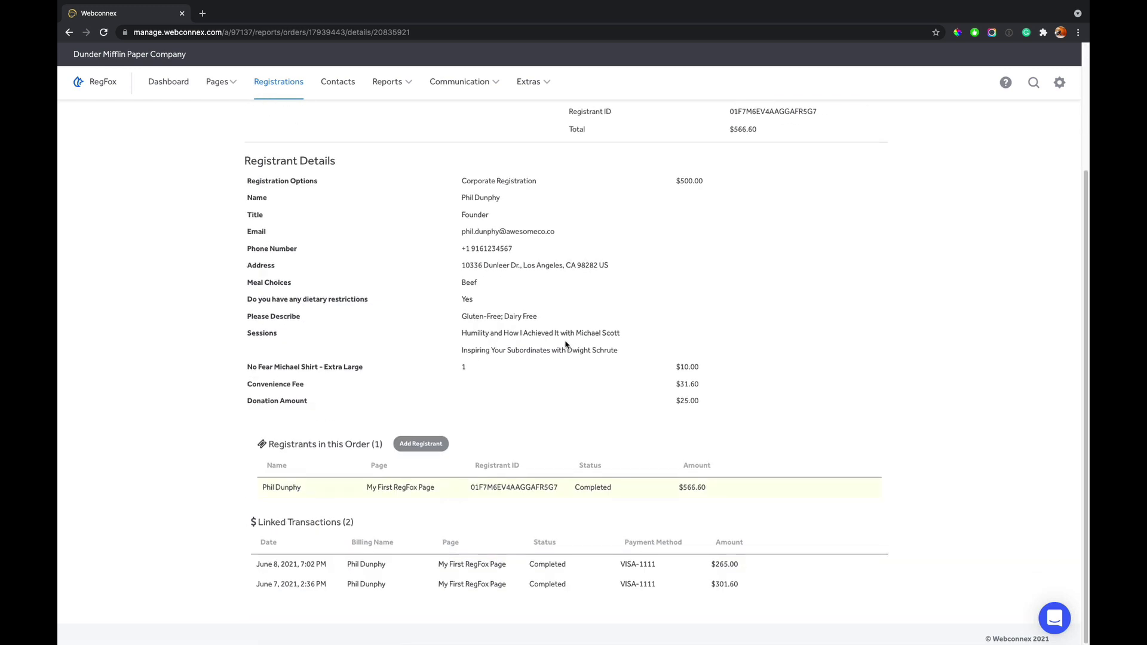
{"action": "mouse_move", "coordinate": [743, 565]}
{"action": "mouse_move", "coordinate": [693, 591]}
{"action": "scroll", "coordinate": [797, 559], "scroll_direction": "up", "scroll_amount": 3}
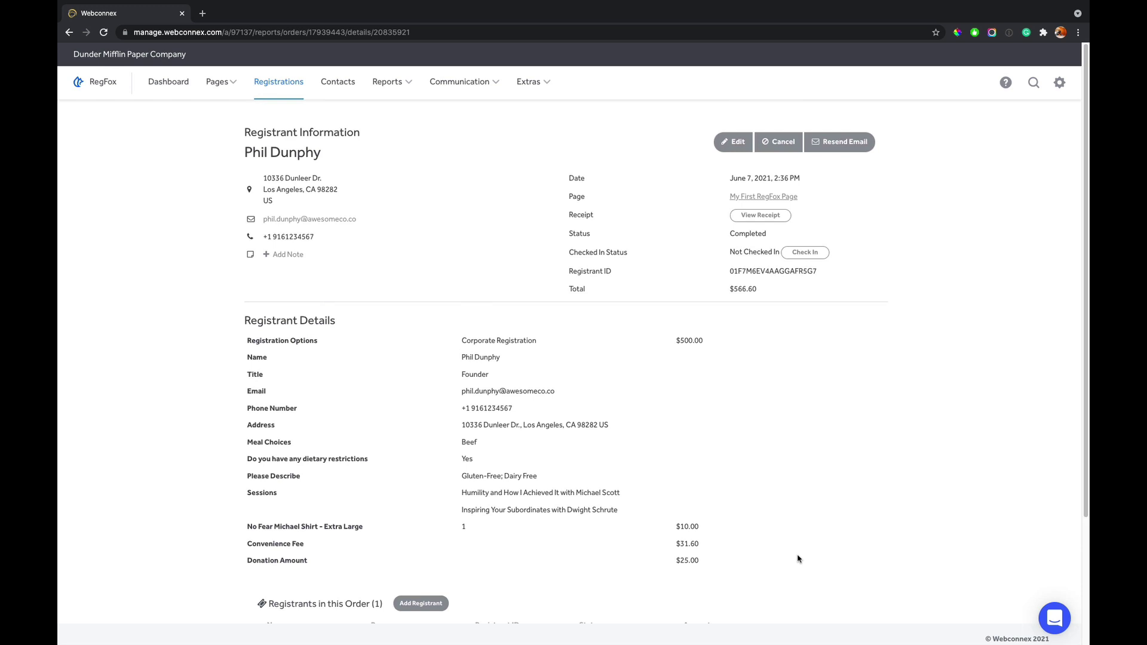
- Revert to Individual Registration ($250.00) and save with a $265.00 card refund, total $301.60
{"action": "left_click", "coordinate": [734, 141]}
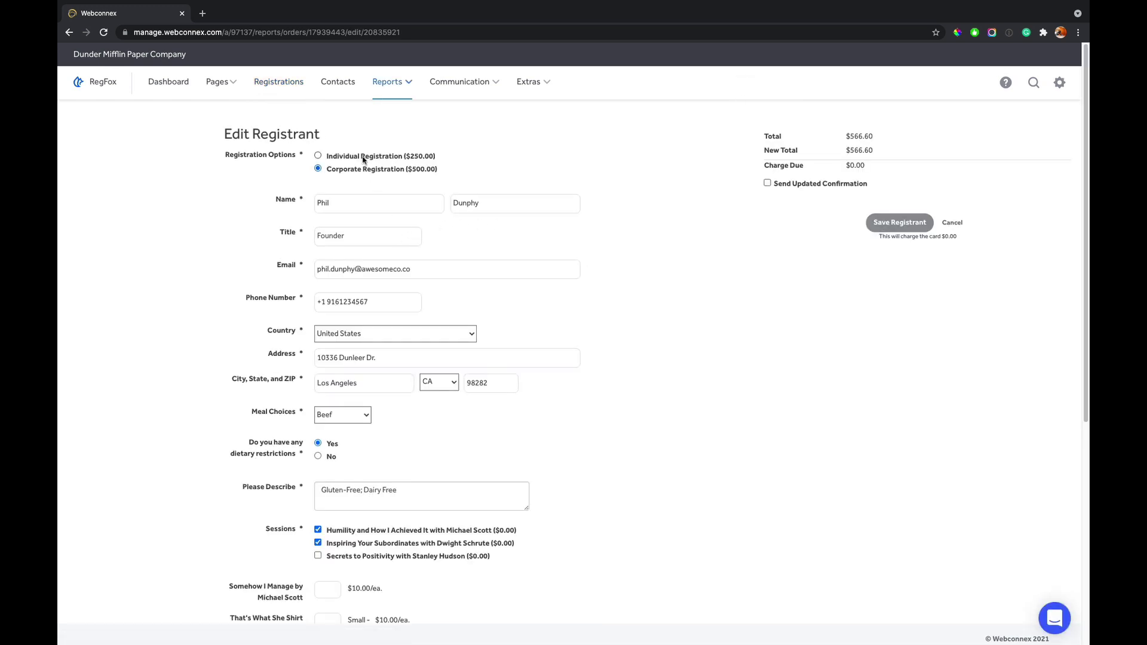
{"action": "left_click", "coordinate": [362, 157]}
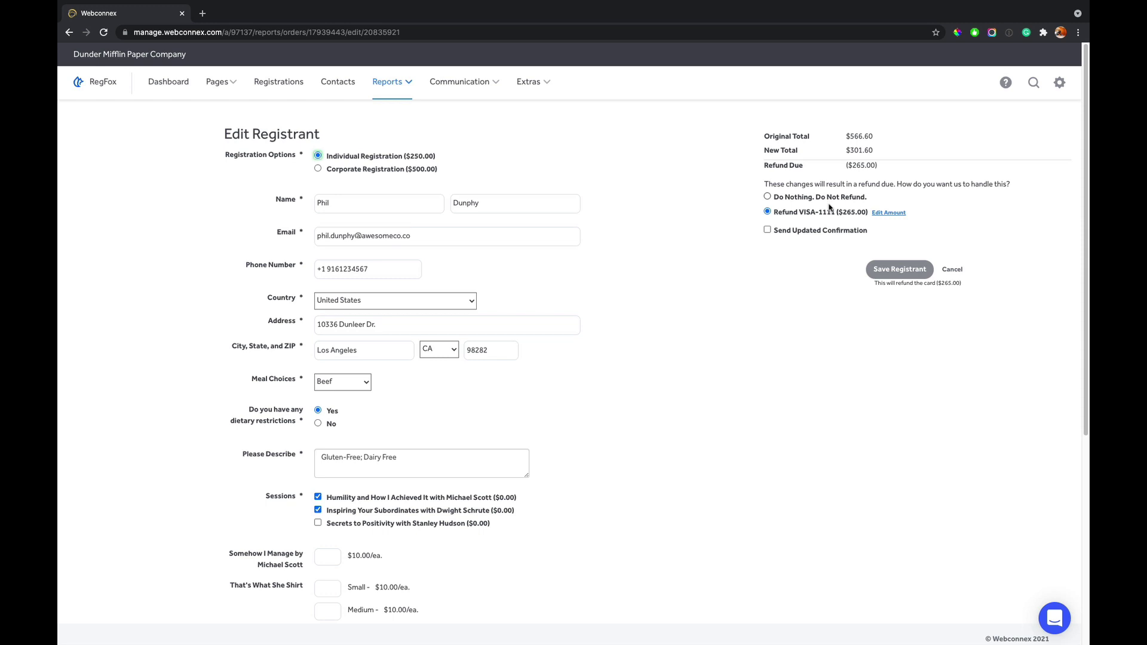
{"action": "left_click", "coordinate": [887, 274]}
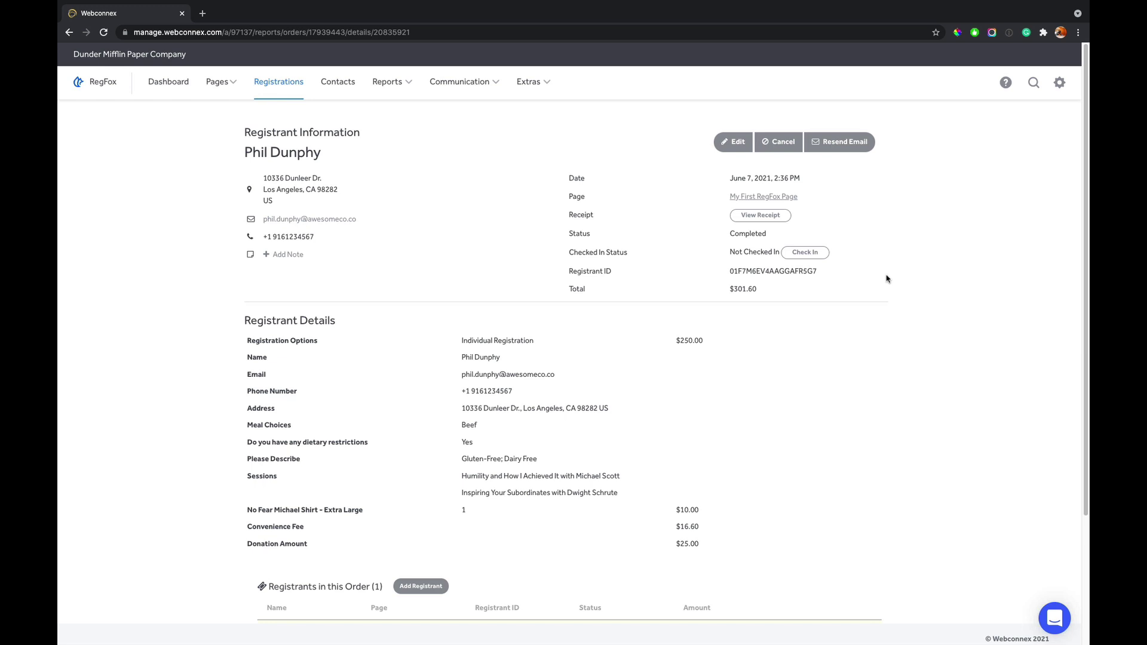
- Start a registrant cancellation and pick the $301.60 single-use coupon option
{"action": "left_click", "coordinate": [782, 145]}
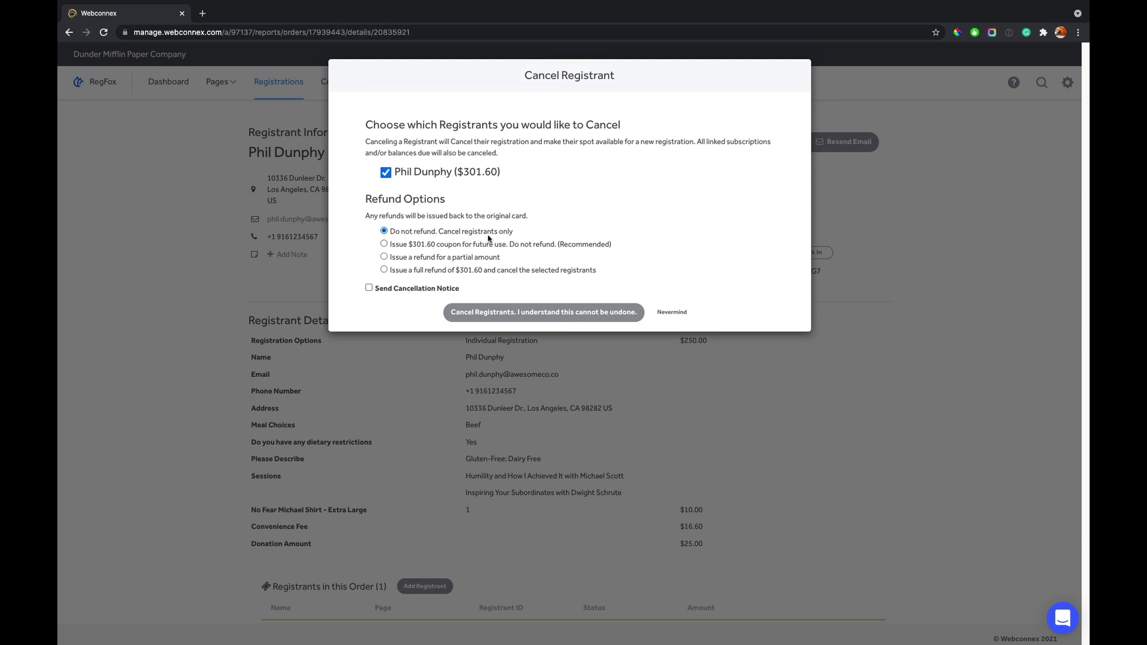
{"action": "left_click", "coordinate": [406, 244]}
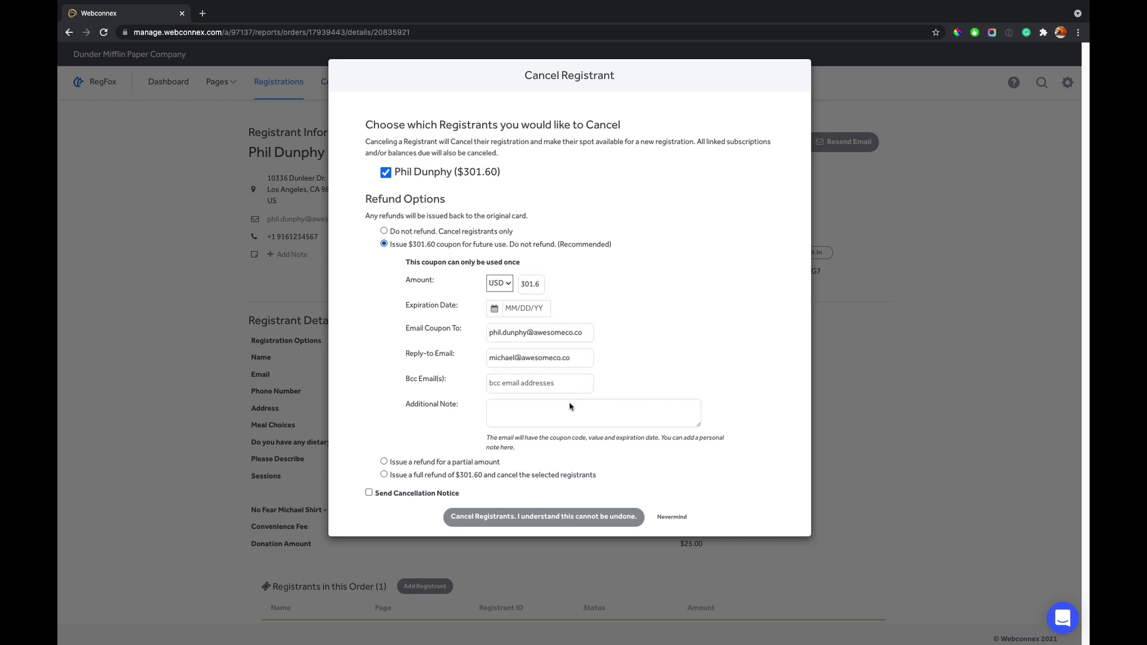
- Compare partial and full $301.60 refunds, tick the cancellation notice, then choose Nevermind
{"action": "left_click", "coordinate": [442, 463]}
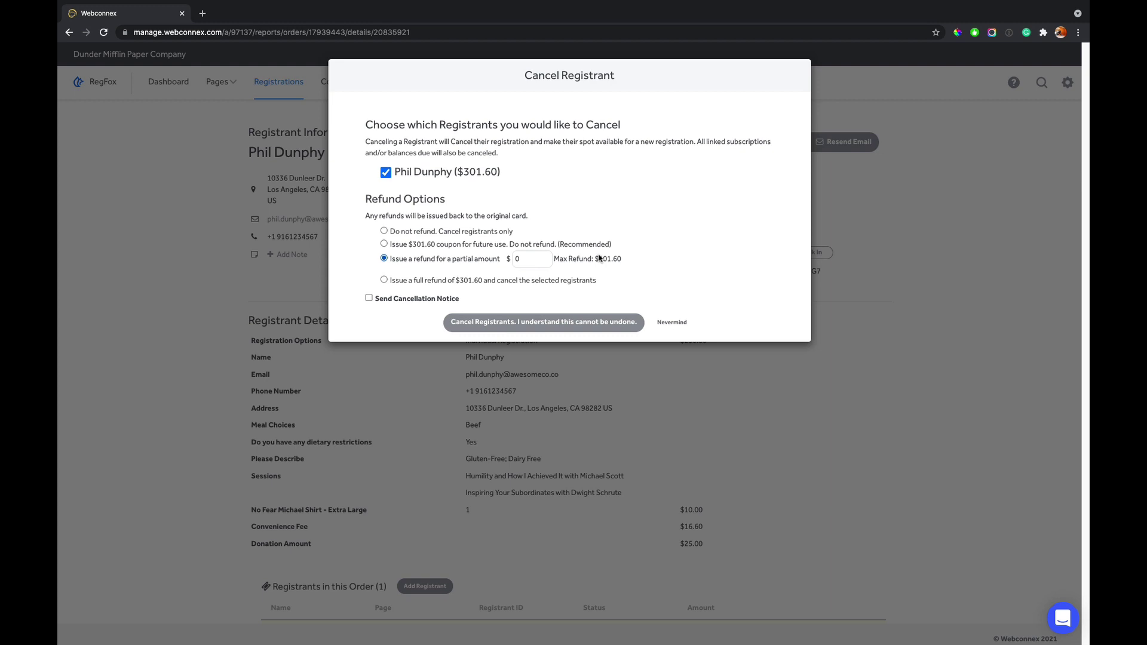
{"action": "left_click", "coordinate": [459, 281]}
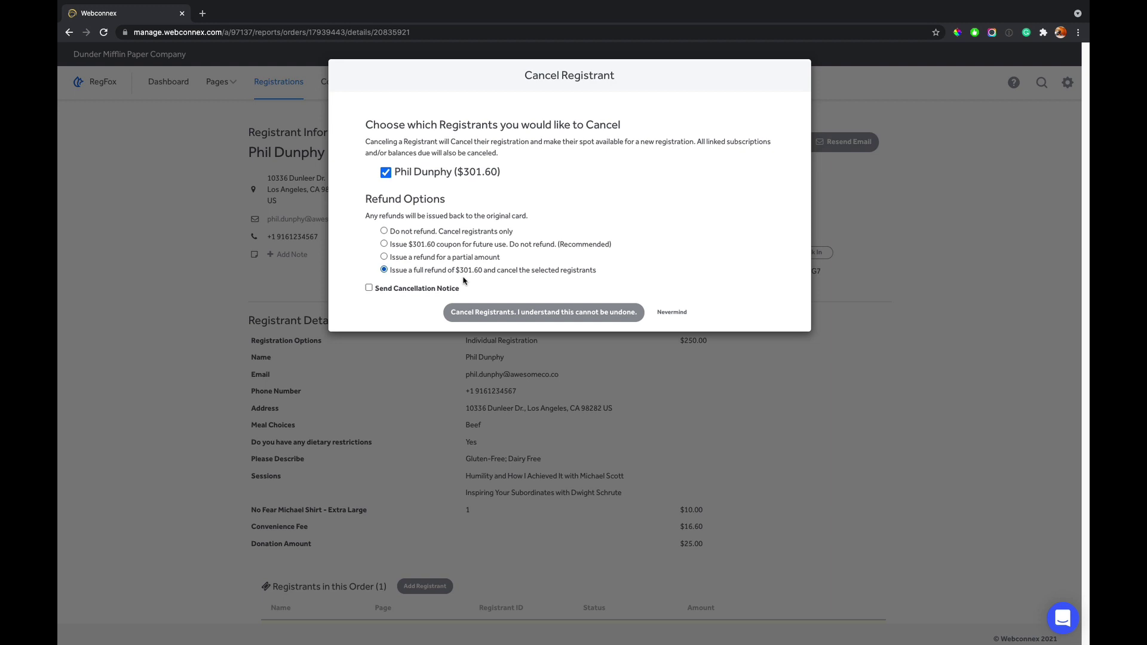
{"action": "left_click", "coordinate": [369, 287]}
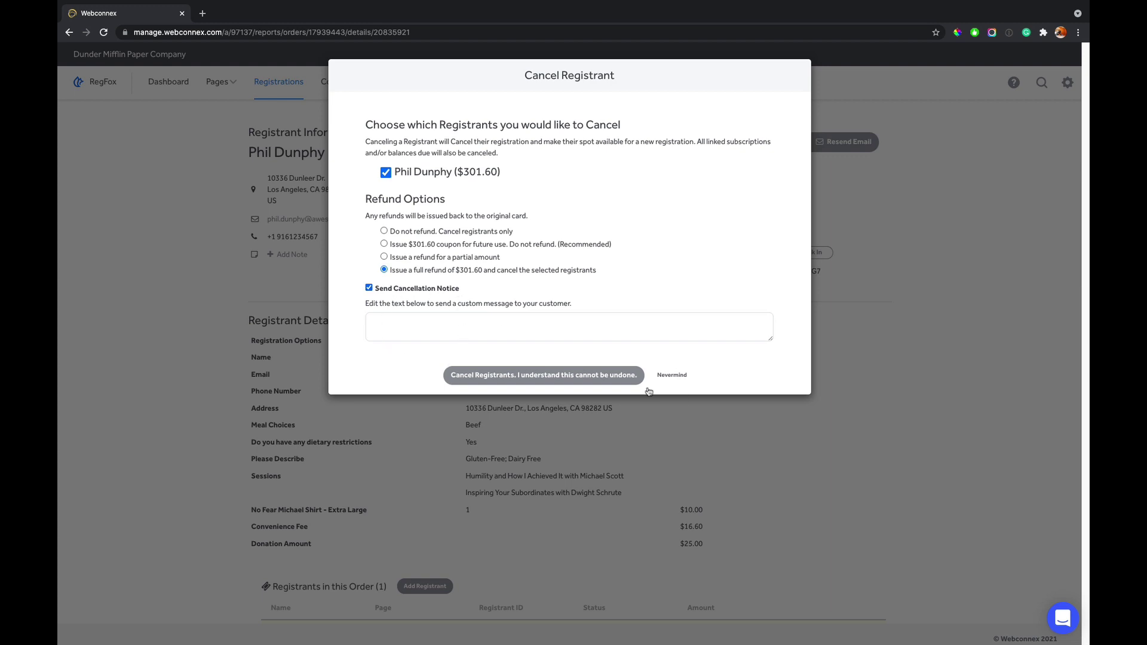
{"action": "left_click", "coordinate": [672, 374]}
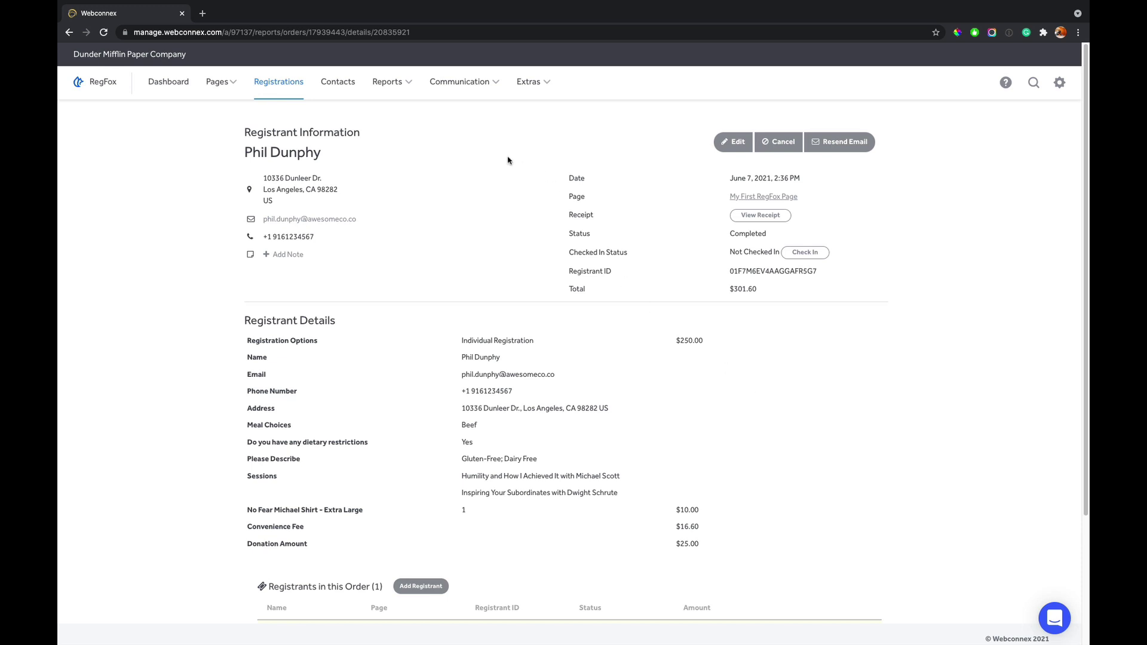
- Open the Registrants export from Reports > Exporter and include My First RegFox Page
{"action": "left_click", "coordinate": [392, 85]}
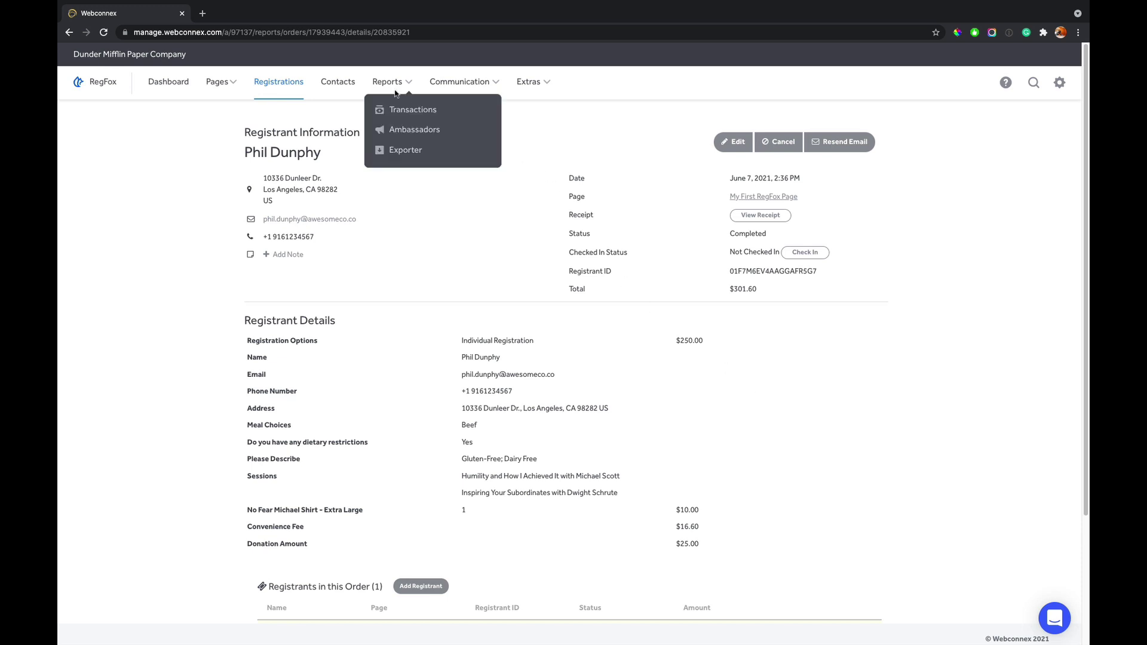
{"action": "left_click", "coordinate": [396, 157]}
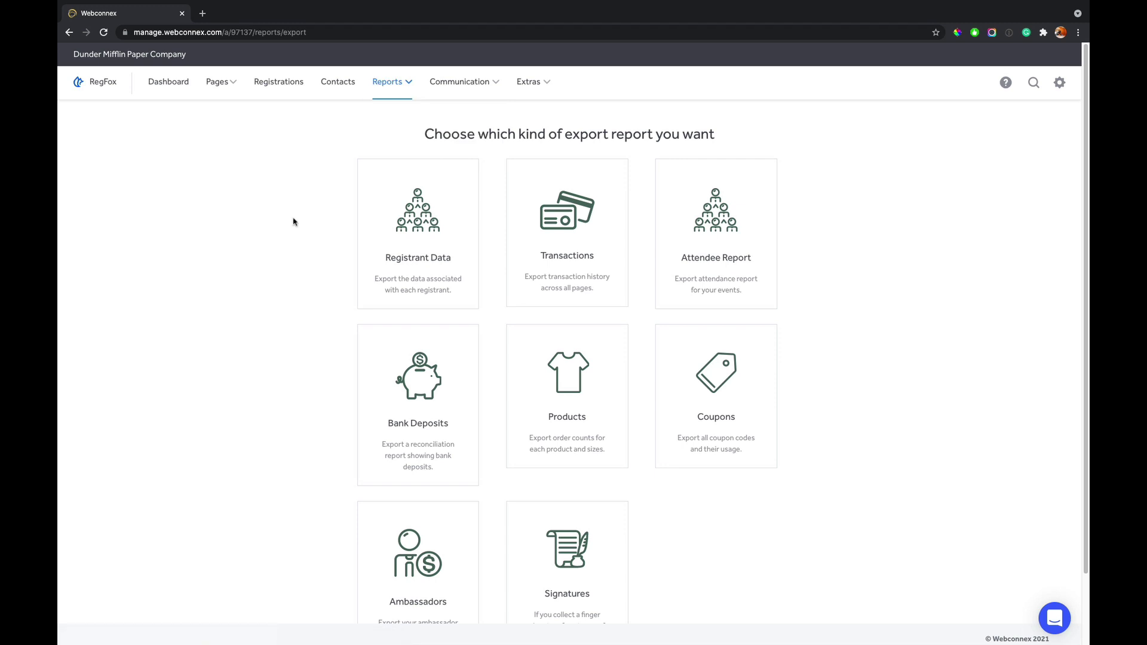
{"action": "left_click", "coordinate": [422, 230]}
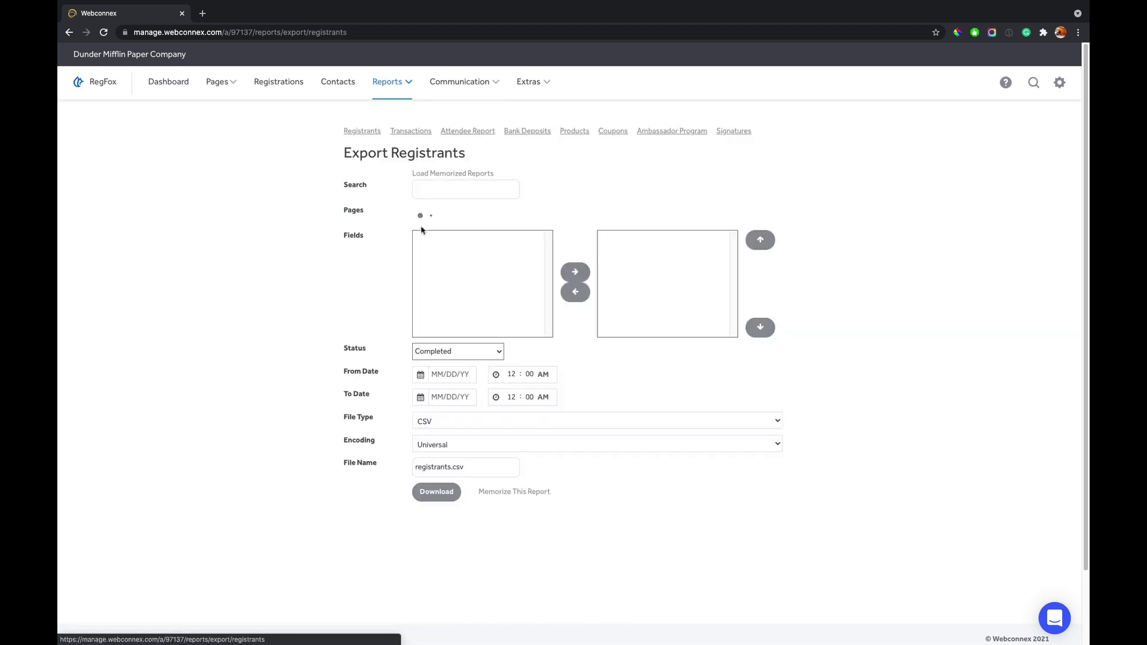
{"action": "left_click", "coordinate": [427, 215]}
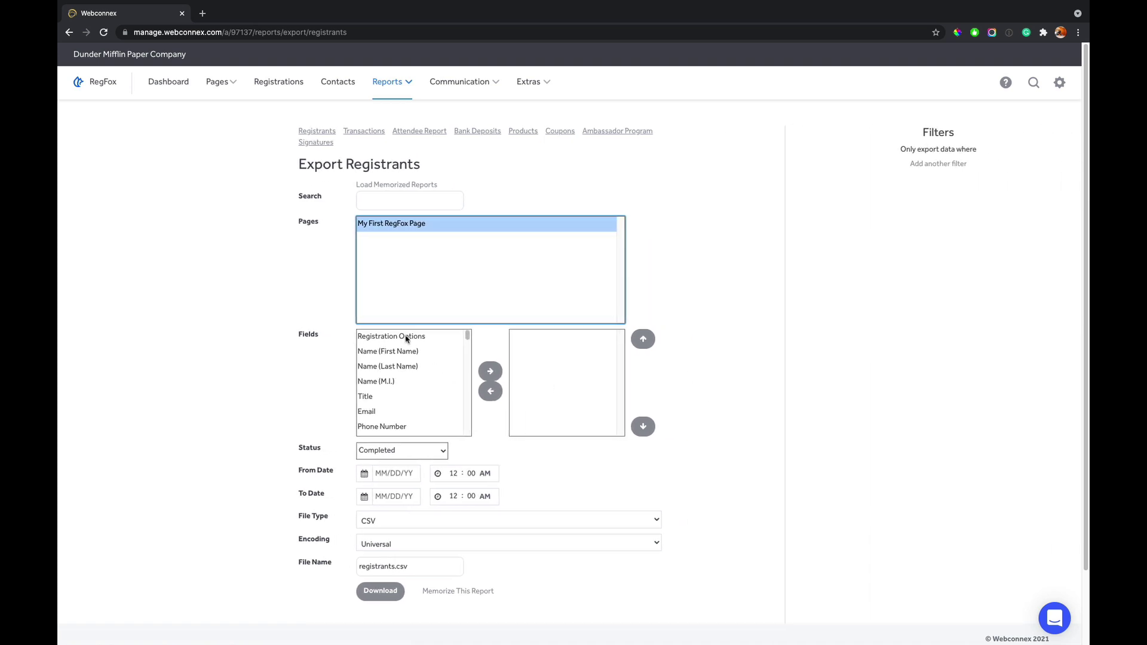
- Add every field through Sessions to the export, then open the downloaded registrants CSV
{"action": "left_click", "coordinate": [406, 338]}
{"action": "scroll", "coordinate": [408, 373], "scroll_direction": "down", "scroll_amount": 5}
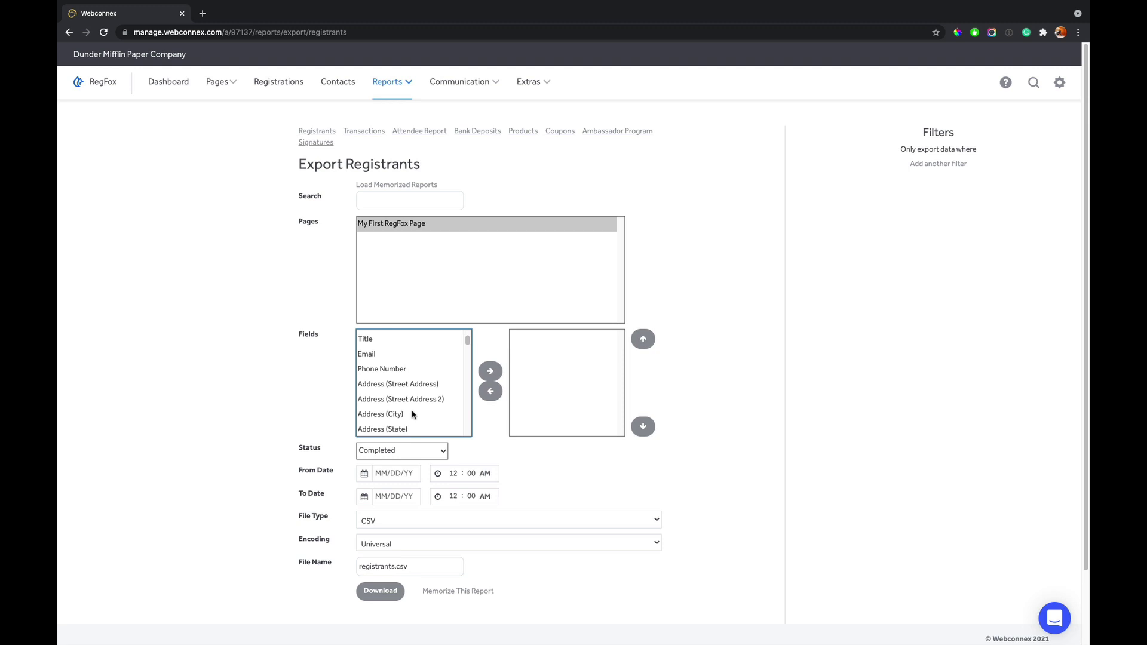
{"action": "scroll", "coordinate": [401, 412], "scroll_direction": "down", "scroll_amount": 1}
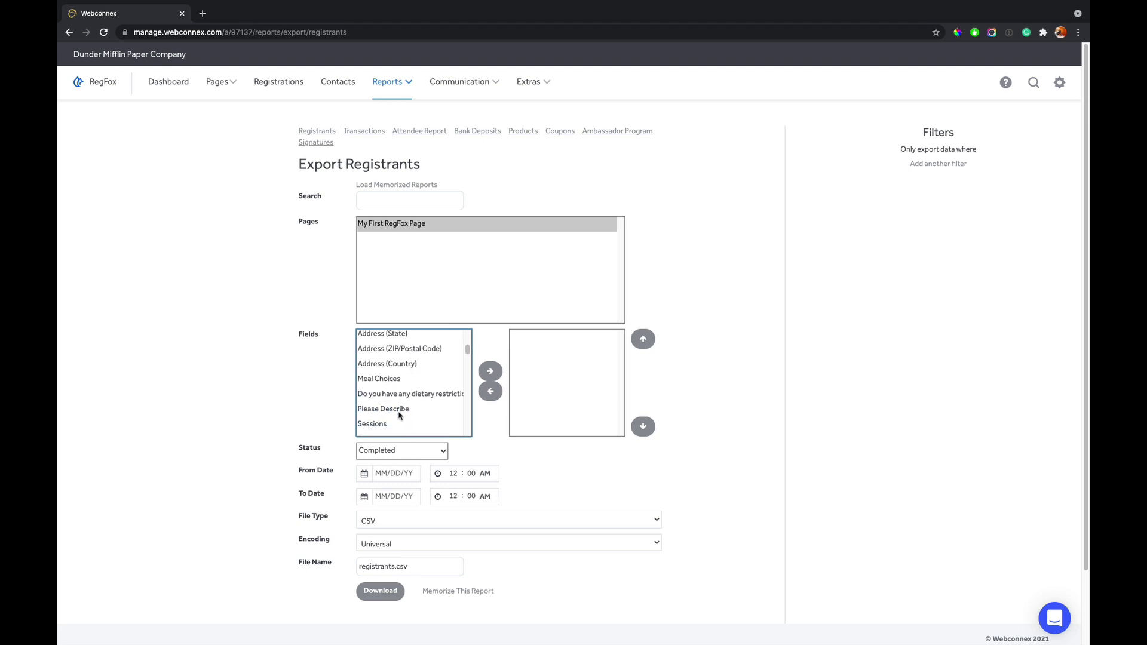
{"action": "left_click", "coordinate": [401, 412], "text": "shift"}
{"action": "left_click", "coordinate": [424, 424], "text": "shift"}
{"action": "left_click", "coordinate": [491, 372]}
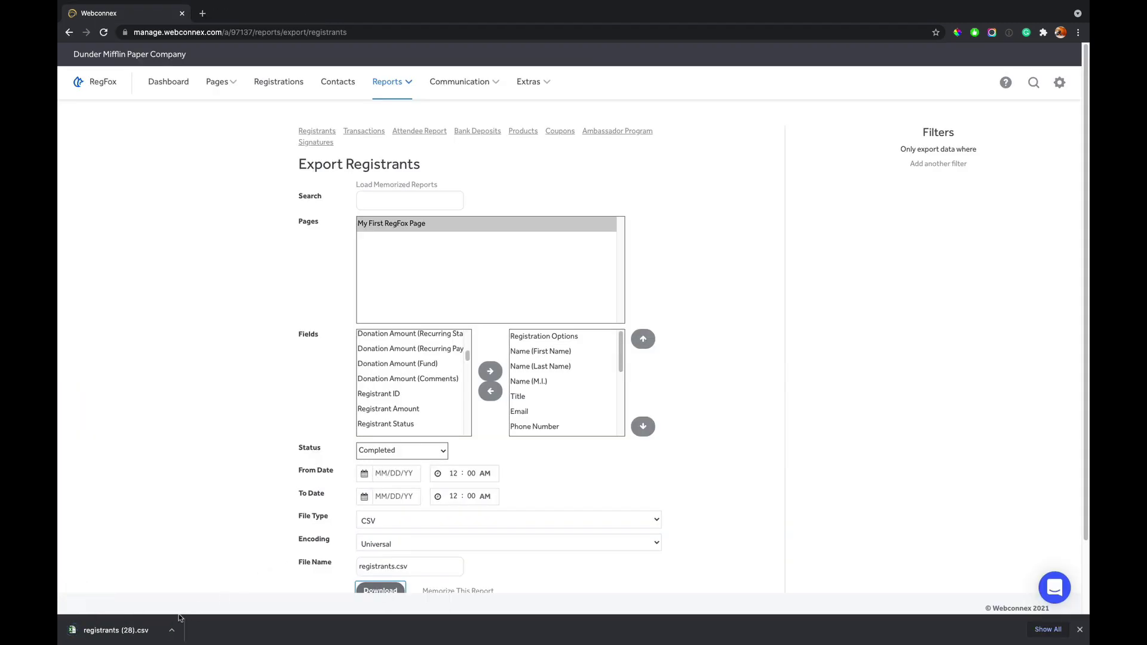
{"action": "left_click", "coordinate": [150, 628]}
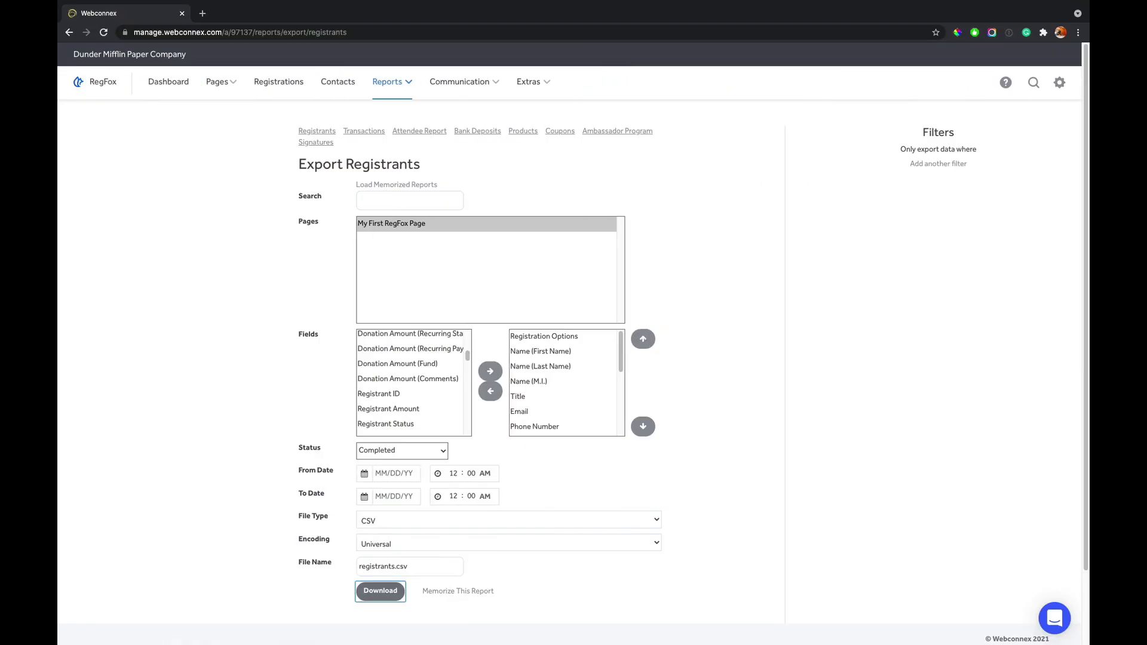
- Add an export filter with Registration Options set to Corporate Registration, replacing Meal Choices
{"action": "left_click", "coordinate": [271, 287]}
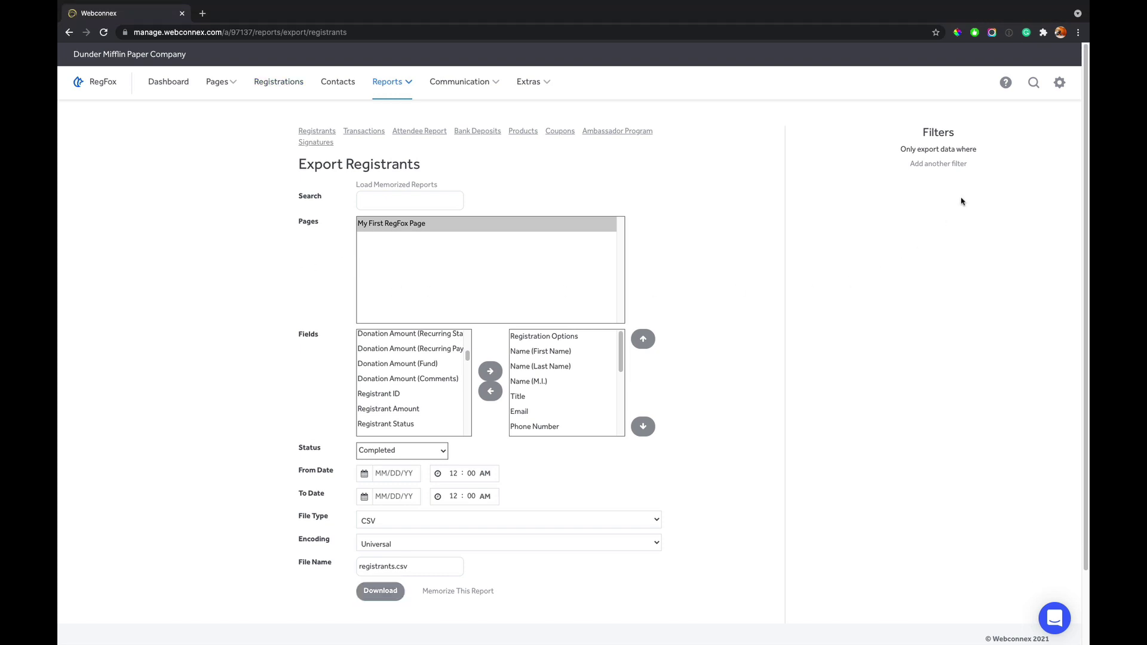
{"action": "left_click", "coordinate": [932, 165]}
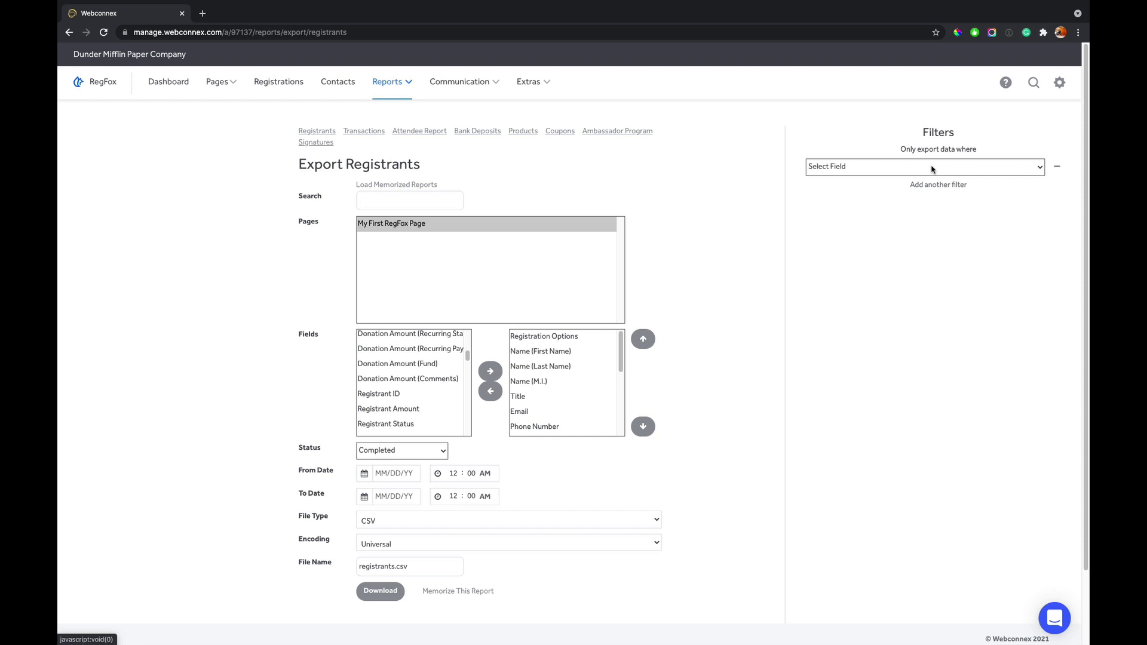
{"action": "left_click", "coordinate": [923, 167]}
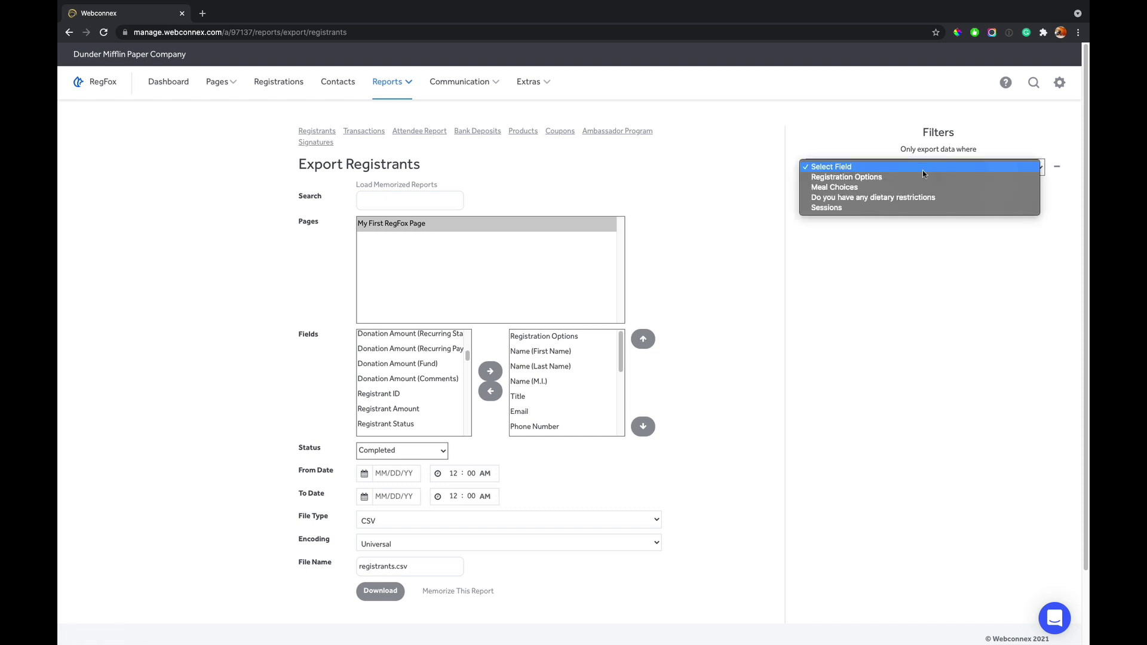
{"action": "left_click", "coordinate": [919, 185]}
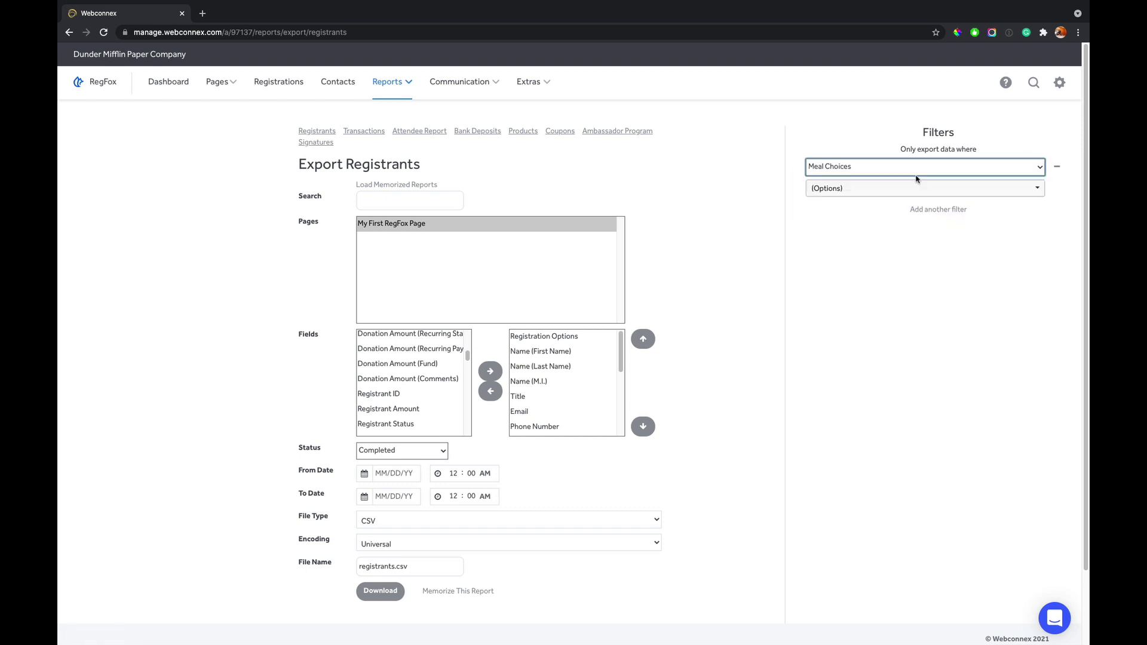
{"action": "left_click", "coordinate": [916, 190]}
{"action": "left_click", "coordinate": [956, 234]}
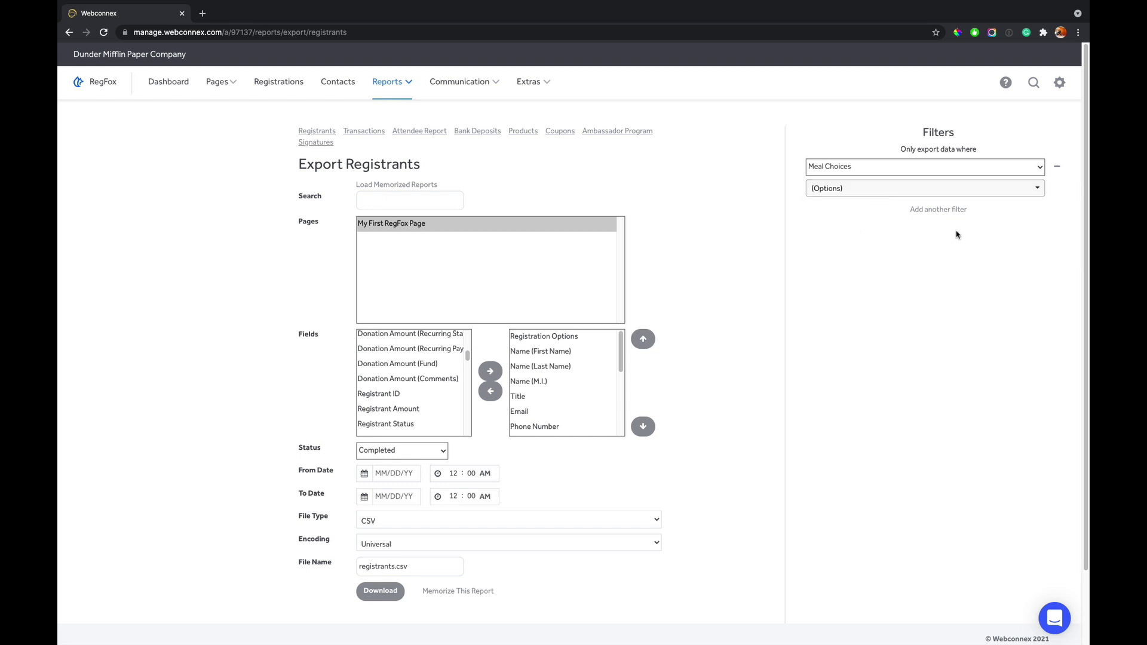
{"action": "left_click", "coordinate": [923, 170]}
{"action": "left_click", "coordinate": [922, 157]}
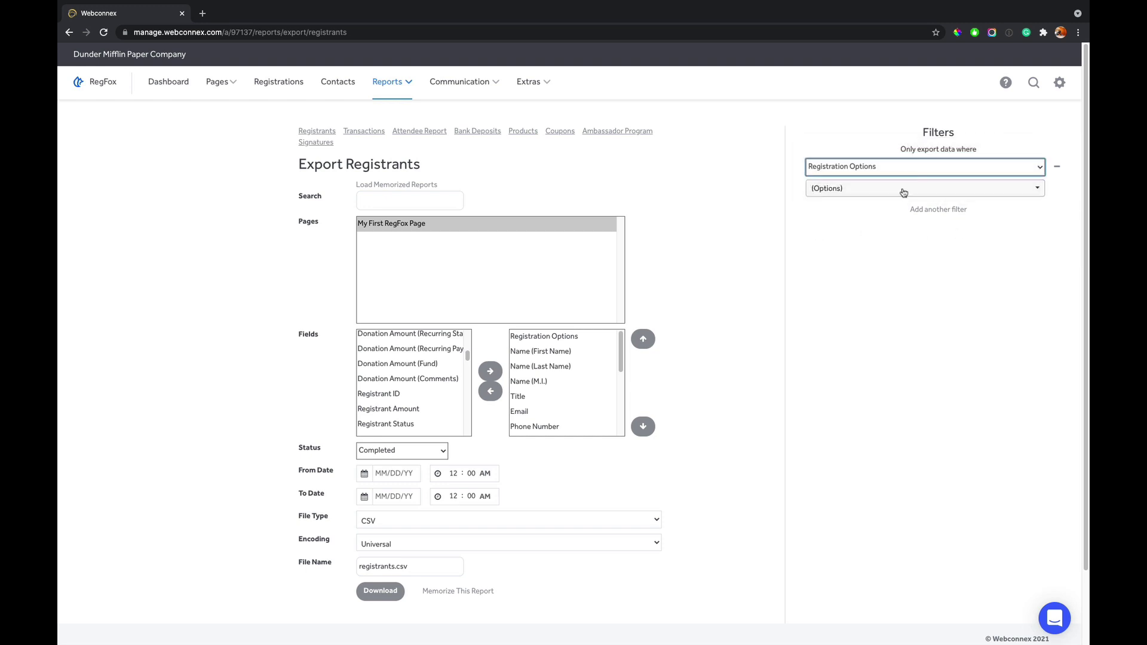
{"action": "left_click", "coordinate": [903, 191]}
{"action": "left_click", "coordinate": [883, 233]}
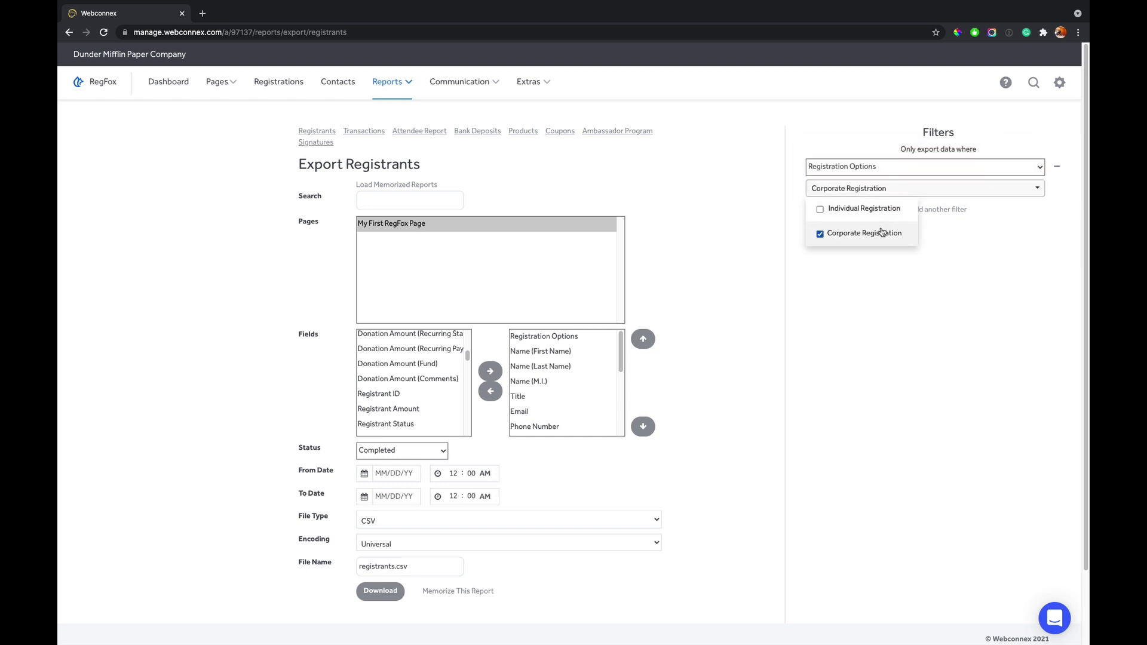
{"action": "left_click", "coordinate": [947, 310]}
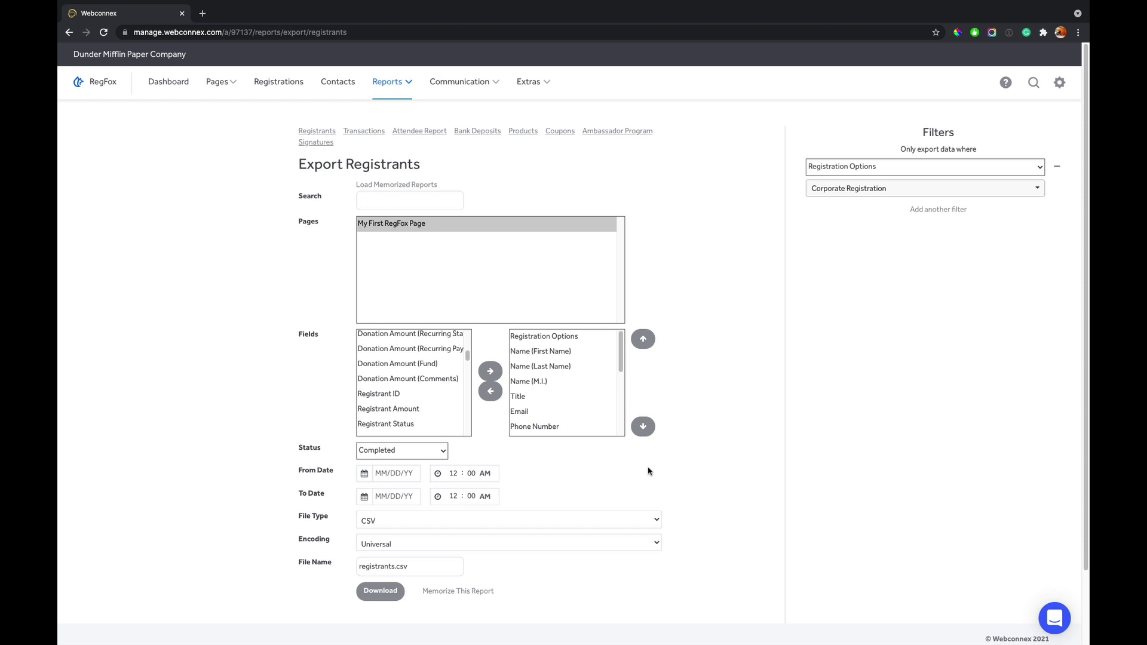
- Open Memorize This Report and switch Auto Schedule Report to Yes
{"action": "left_click", "coordinate": [471, 593]}
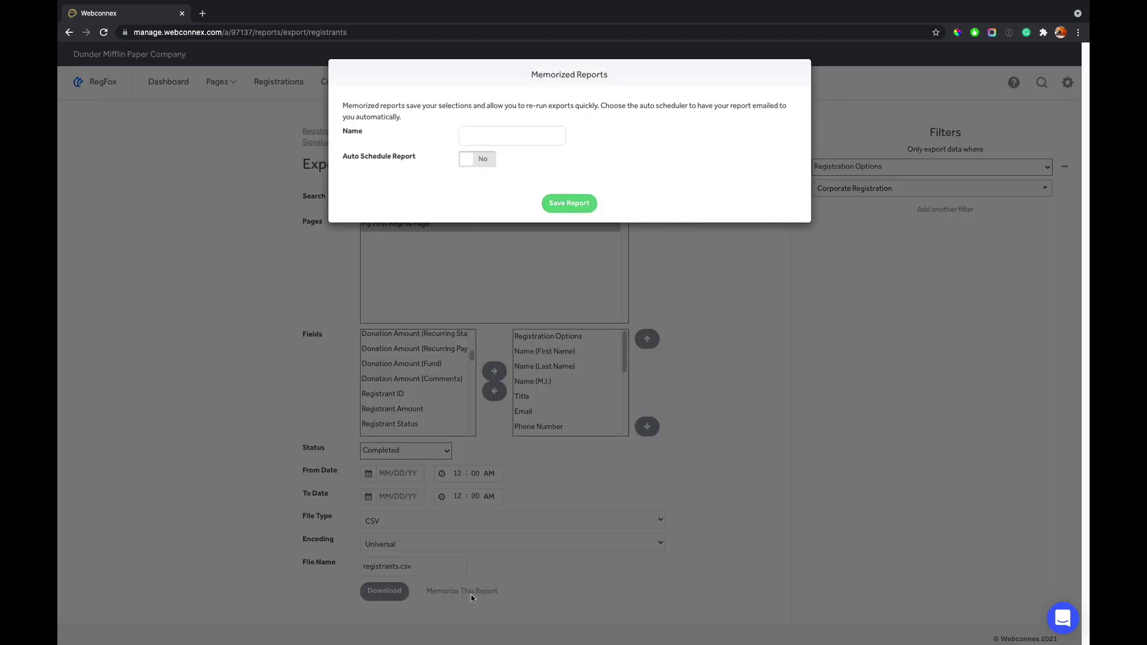
{"action": "left_click", "coordinate": [502, 137]}
{"action": "left_click", "coordinate": [668, 290]}
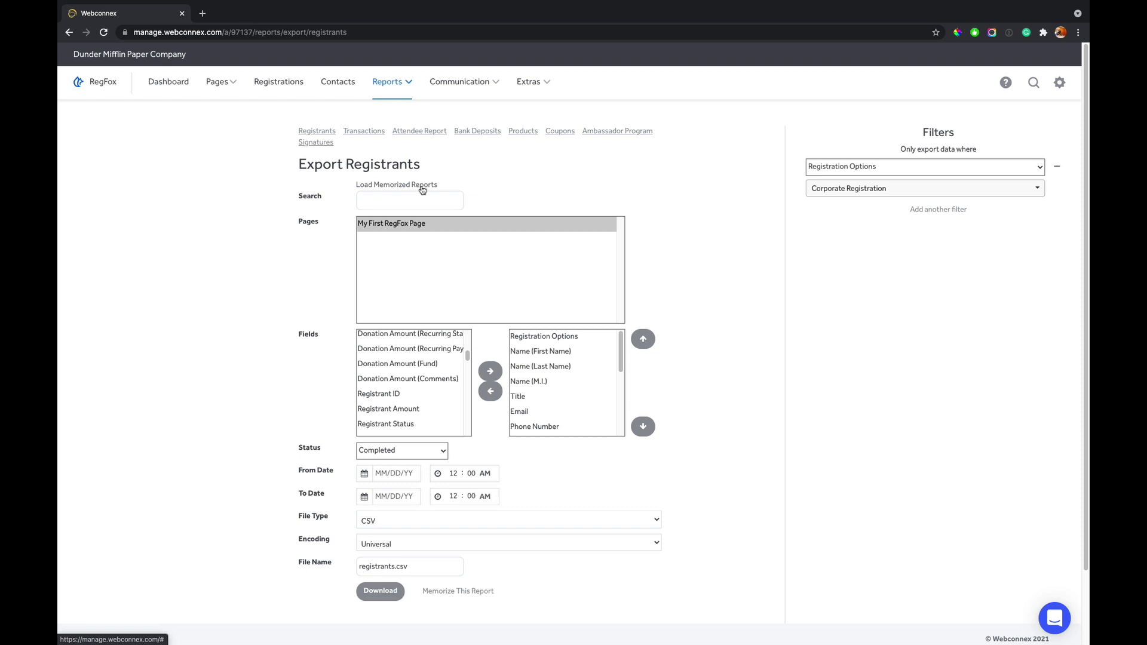
{"action": "left_click", "coordinate": [436, 590]}
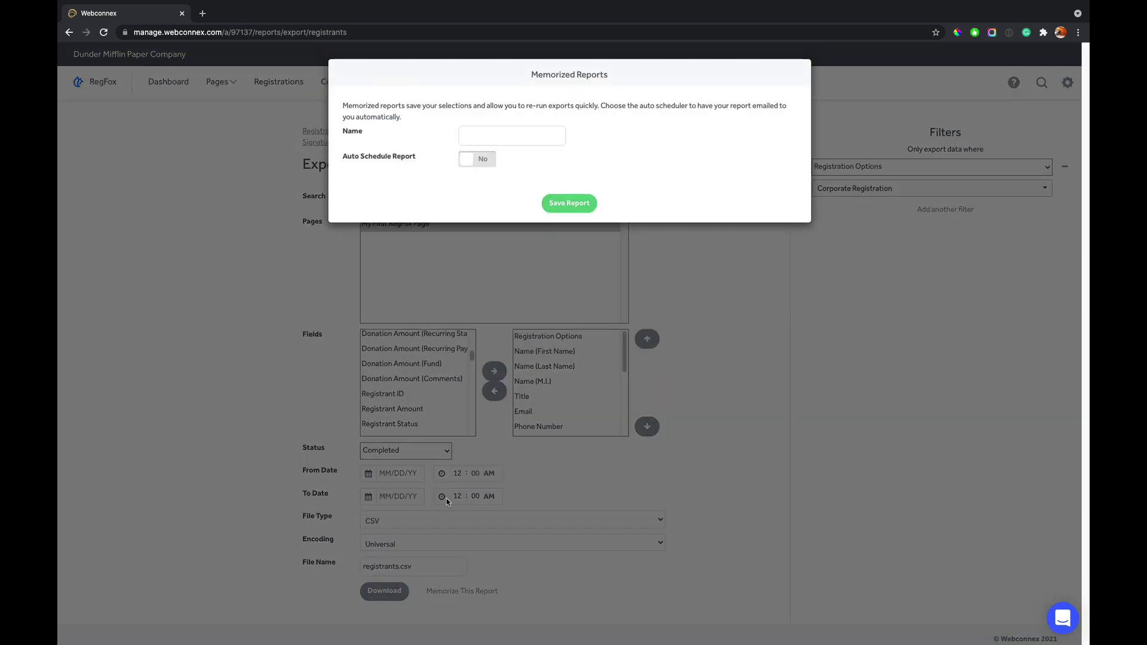
{"action": "left_click", "coordinate": [473, 164]}
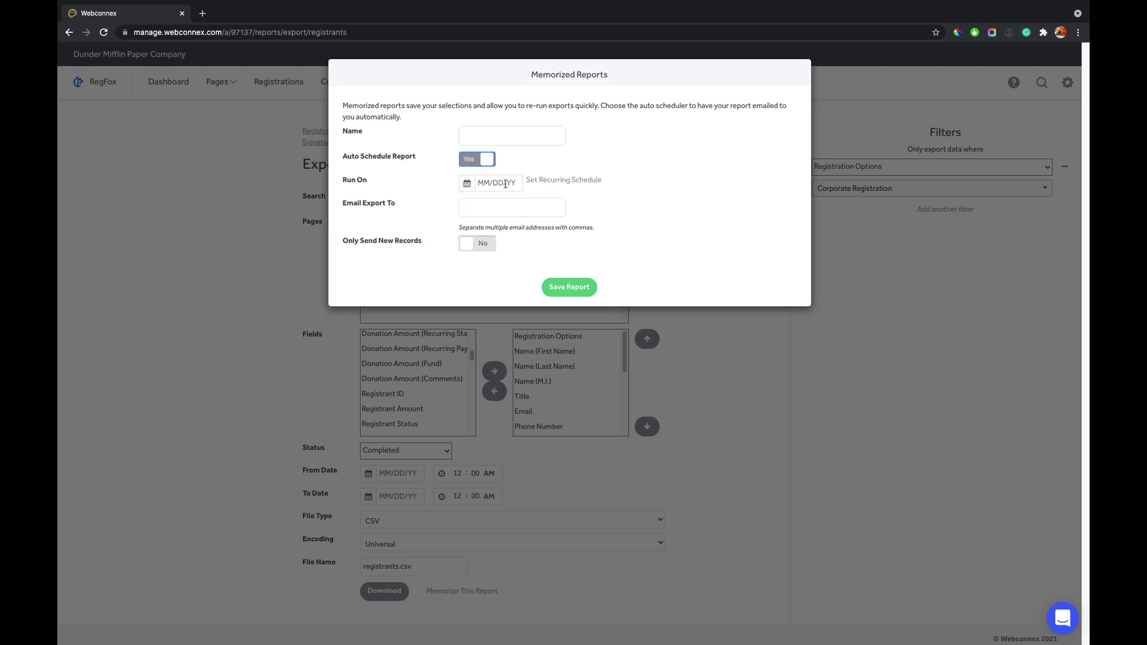
{"action": "left_click", "coordinate": [505, 183]}
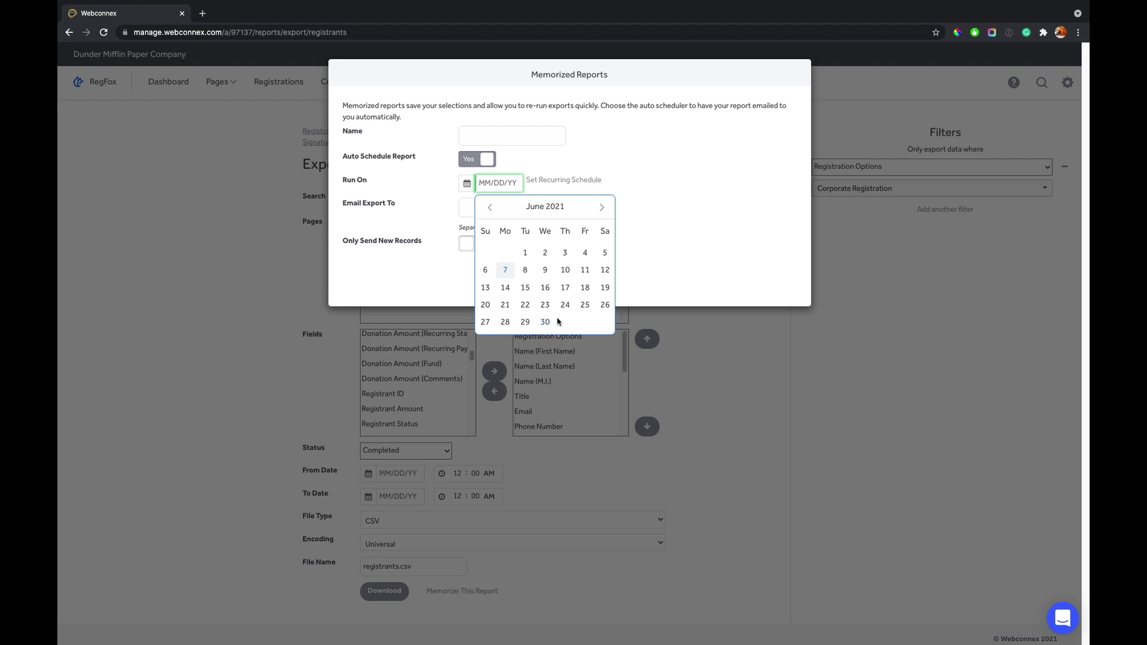
{"action": "left_click", "coordinate": [647, 243]}
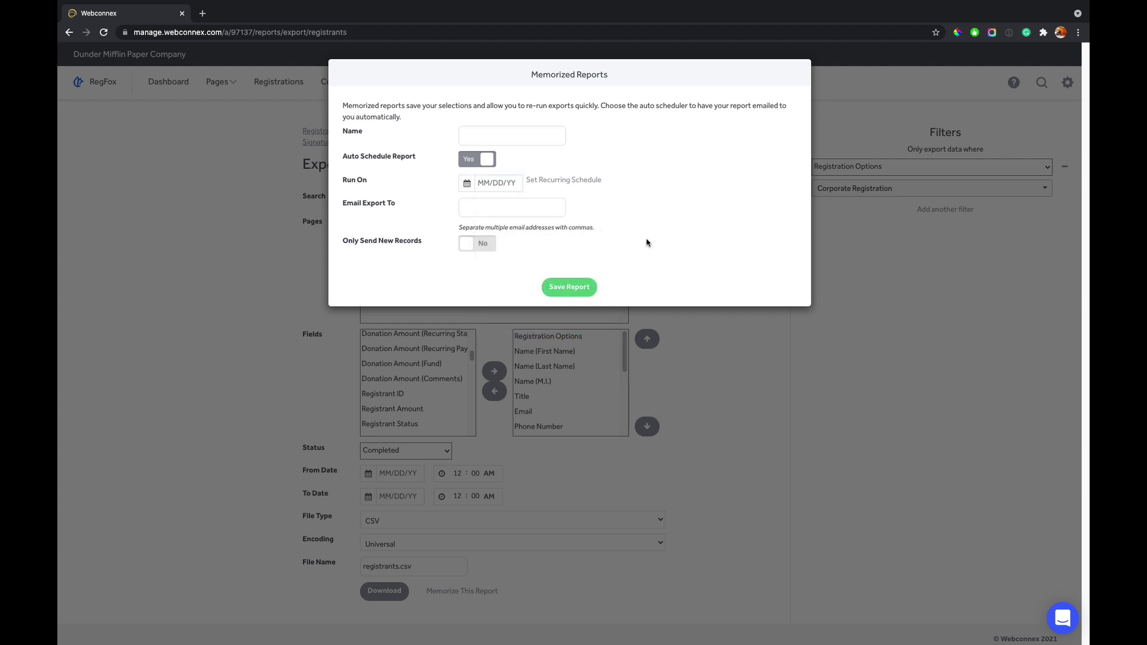
- Set a recurring Weekly (Mondays) schedule and enter the recipient's e-mail address
{"action": "left_click", "coordinate": [596, 182]}
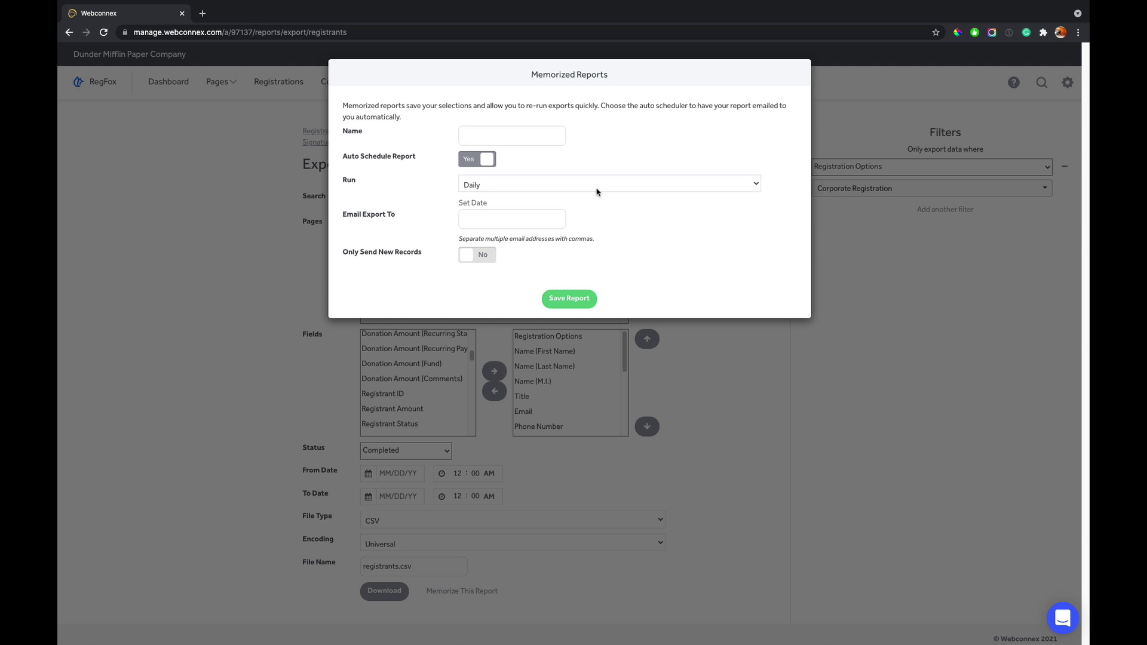
{"action": "left_click", "coordinate": [596, 191]}
{"action": "left_click", "coordinate": [596, 193]}
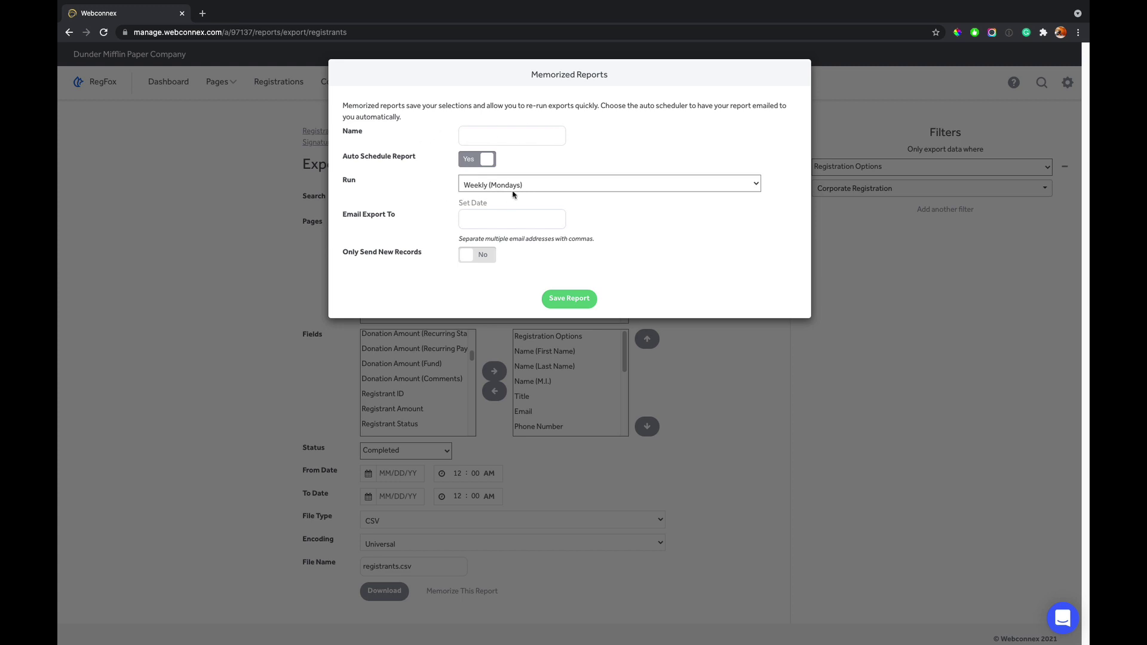
{"action": "left_click", "coordinate": [502, 227]}
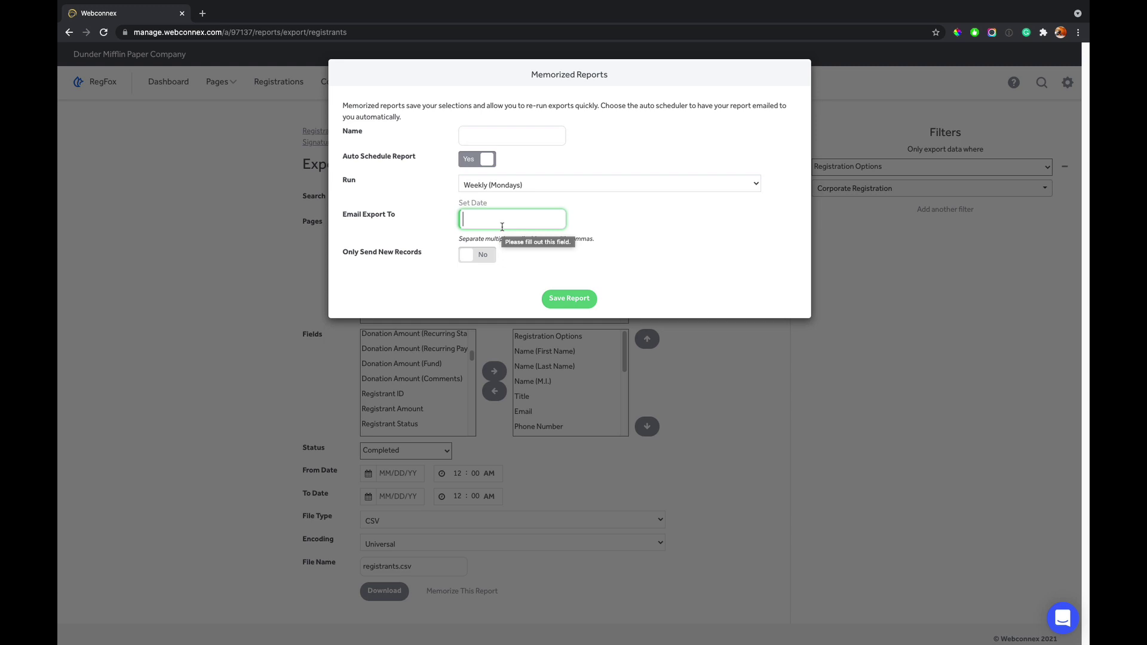
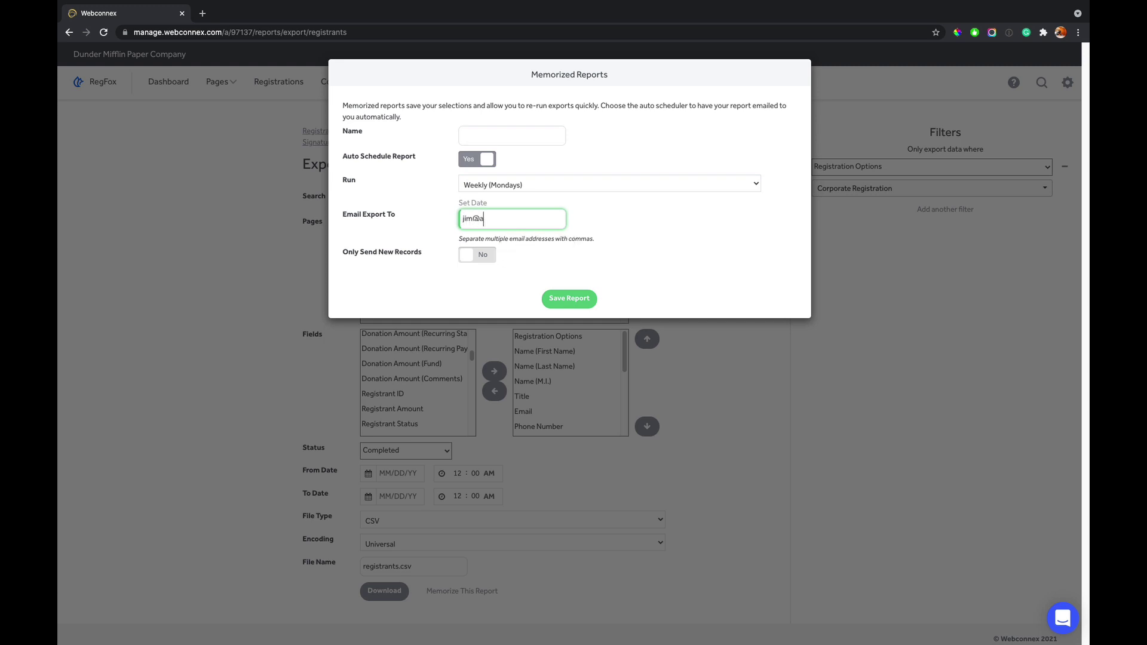
- Turn on Only Send New Records, keep Weekly (Mondays), and close the dialog unsaved
{"action": "left_click", "coordinate": [470, 258]}
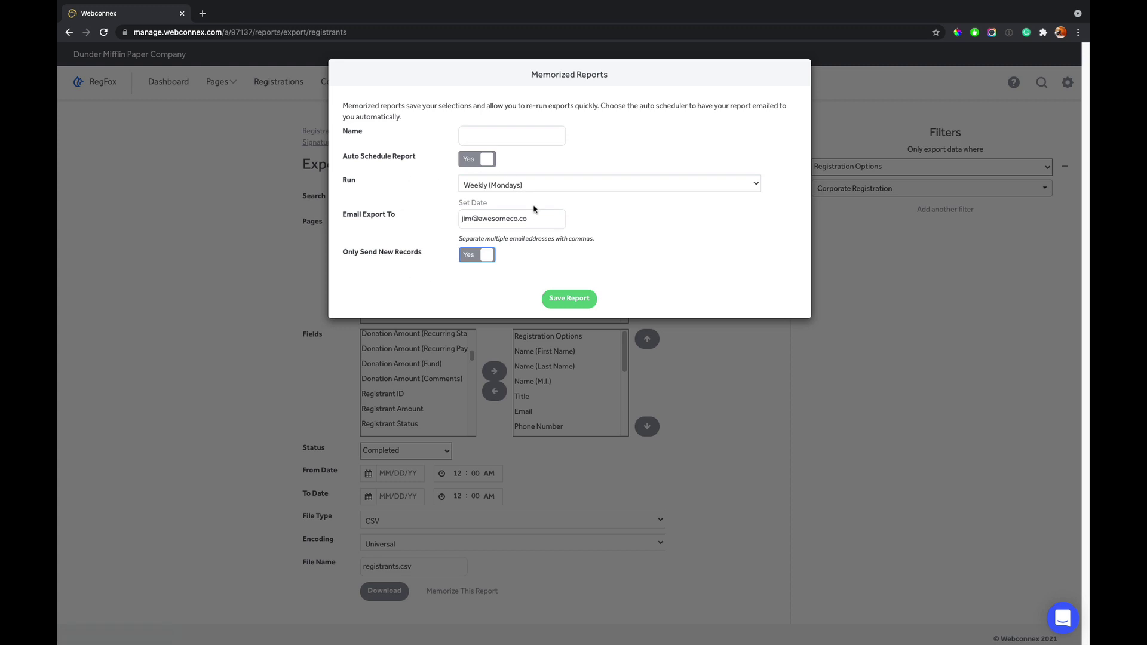
{"action": "left_click", "coordinate": [532, 186]}
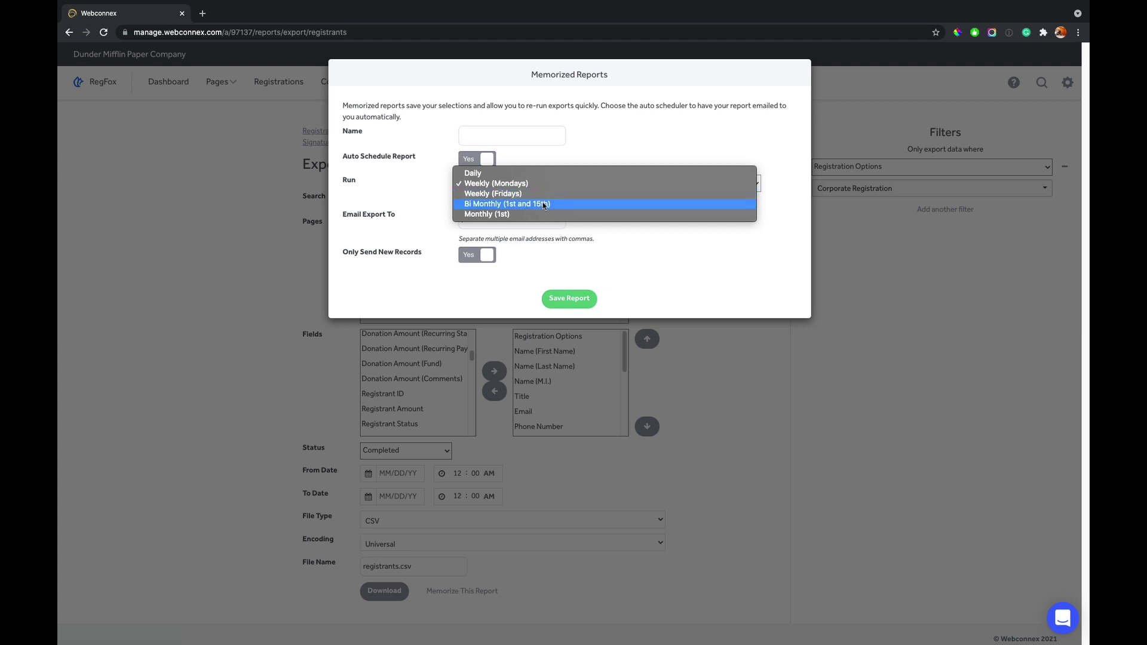
{"action": "left_click", "coordinate": [648, 279]}
{"action": "left_click", "coordinate": [712, 392]}
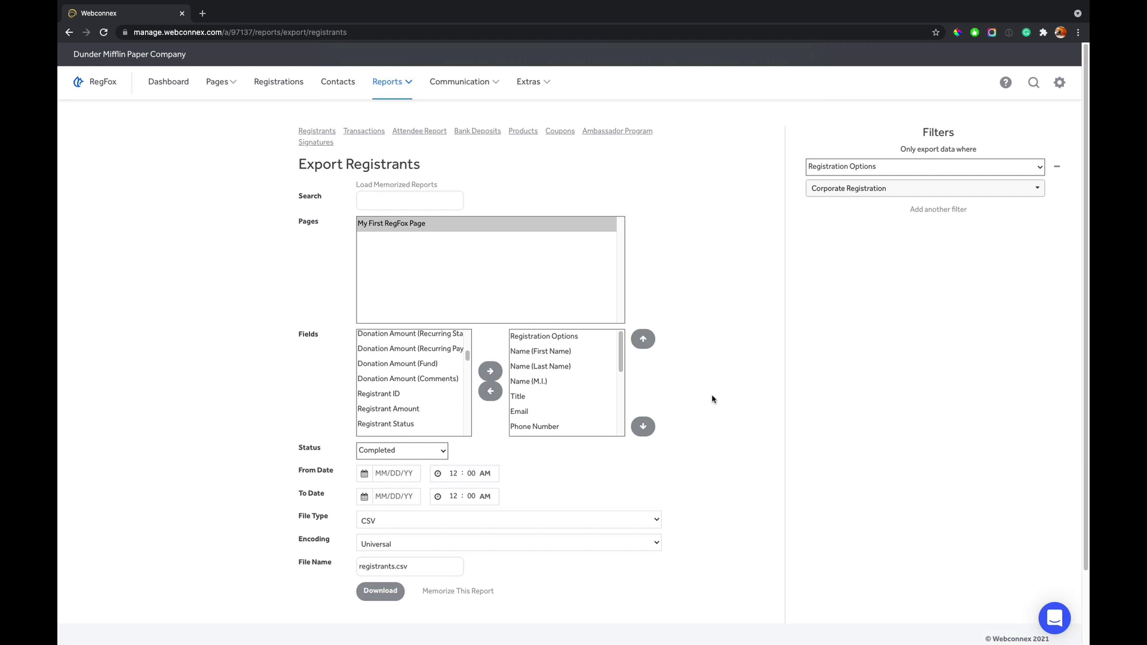
- Open the Transactions export and load the fields for My First RegFox Page
{"action": "left_click", "coordinate": [406, 83]}
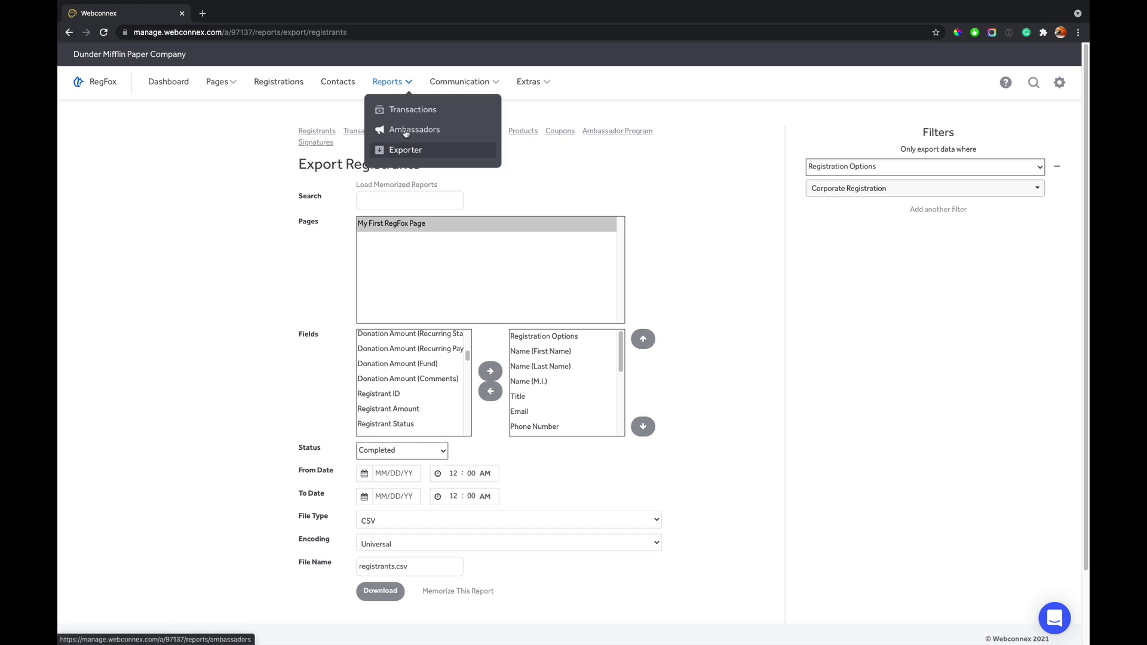
{"action": "left_click", "coordinate": [407, 150]}
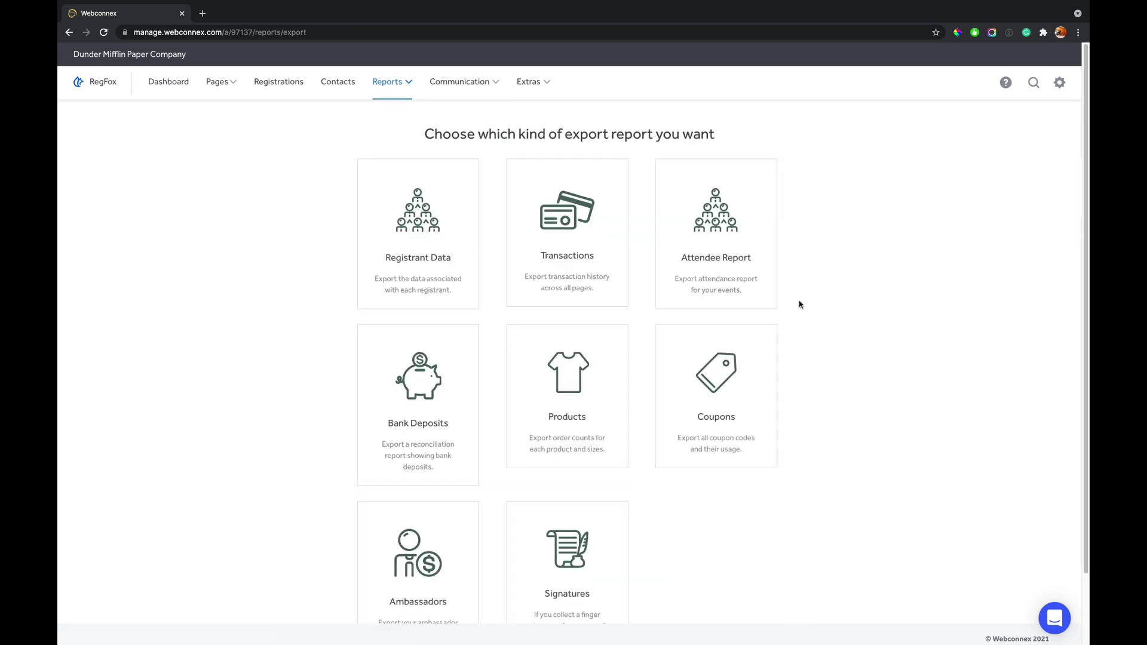
{"action": "left_click", "coordinate": [595, 236]}
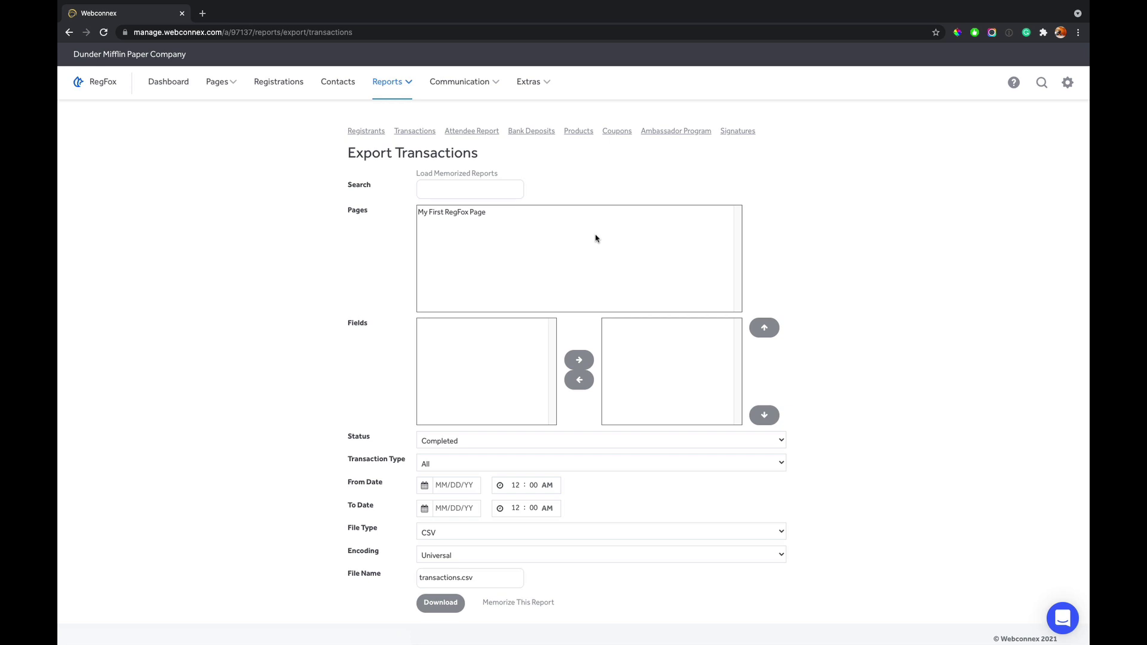
{"action": "left_click", "coordinate": [464, 219]}
{"action": "scroll", "coordinate": [460, 335], "scroll_direction": "down", "scroll_amount": 1}
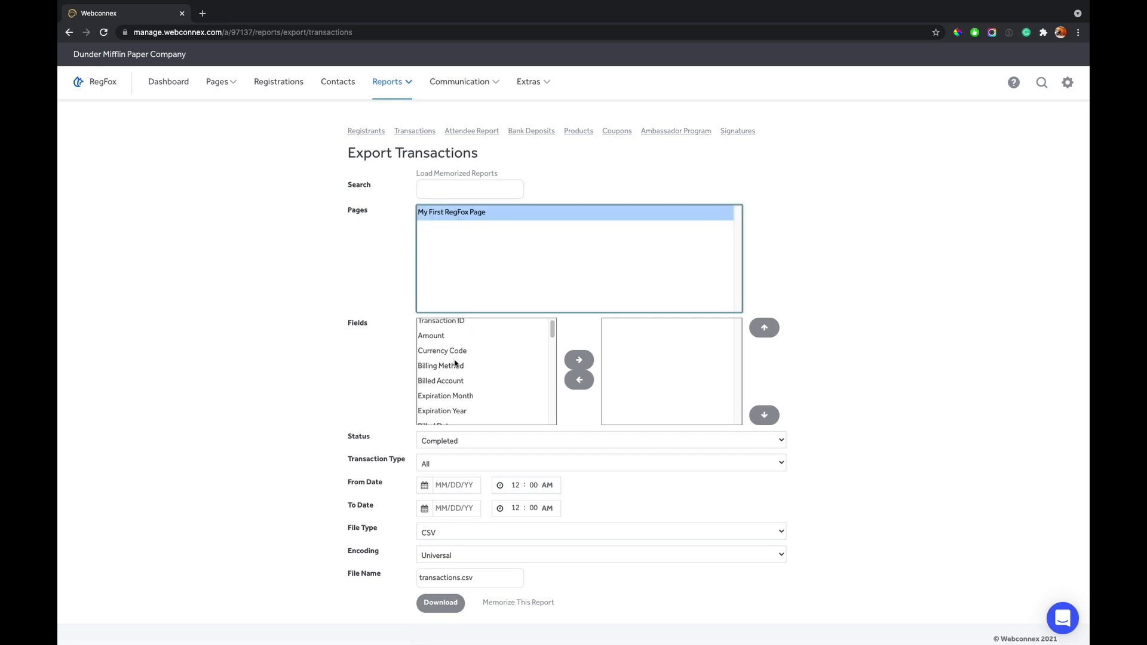
{"action": "scroll", "coordinate": [452, 337], "scroll_direction": "down", "scroll_amount": 2}
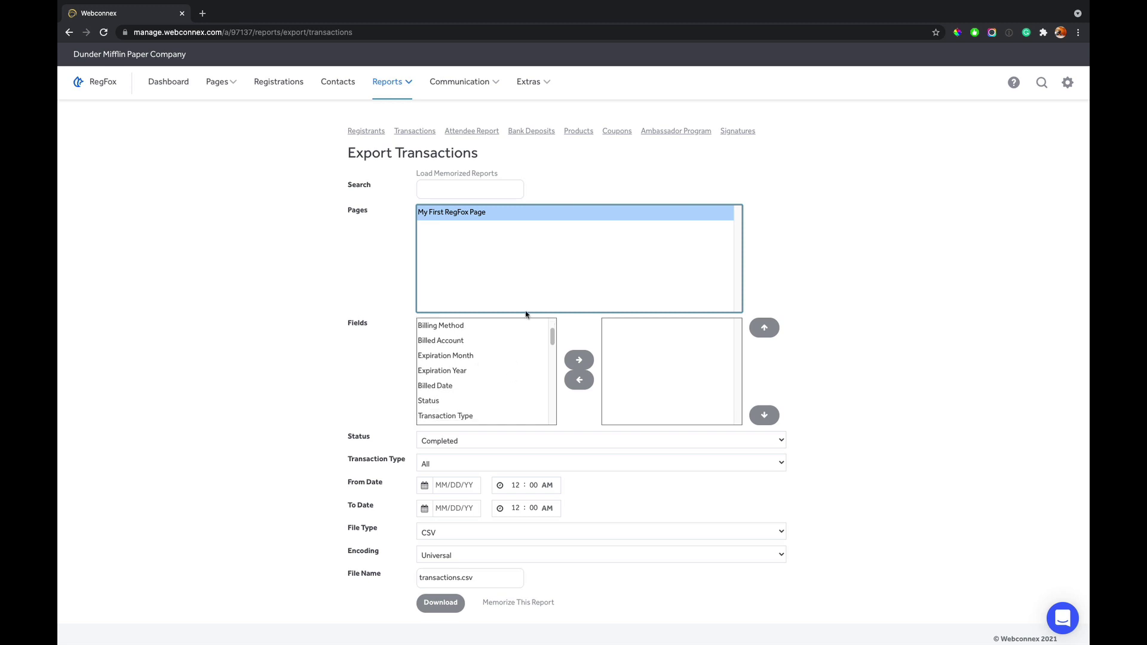
- Switch to the Attendee Report export from the Exporter
{"action": "left_click", "coordinate": [397, 84]}
{"action": "left_click", "coordinate": [400, 151]}
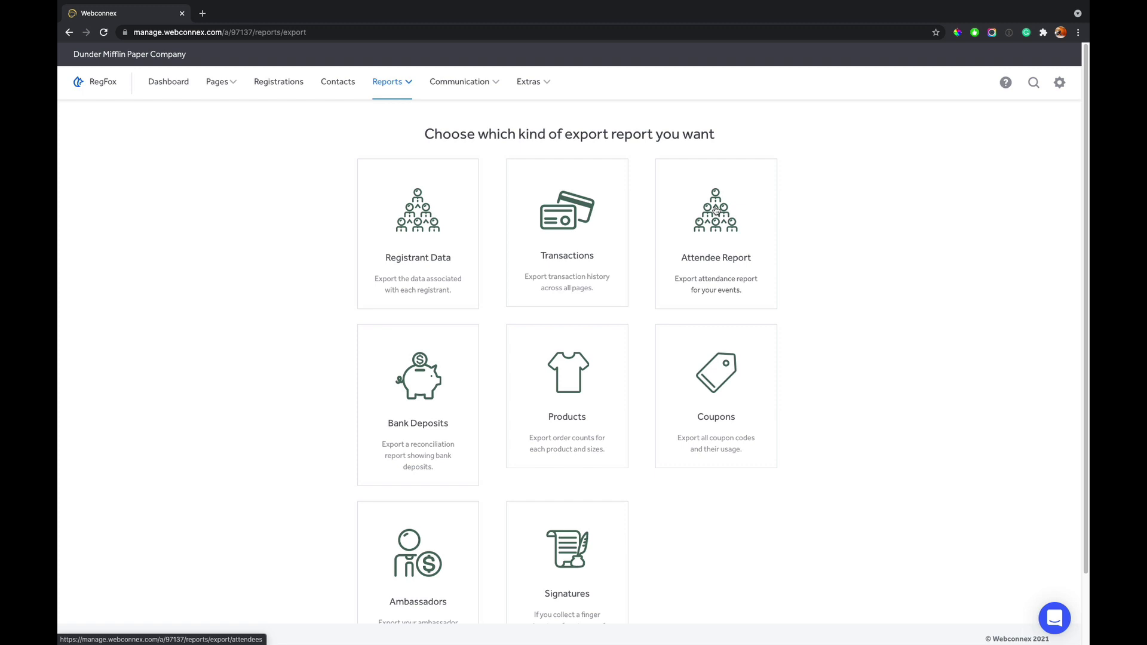
{"action": "left_click", "coordinate": [714, 209]}
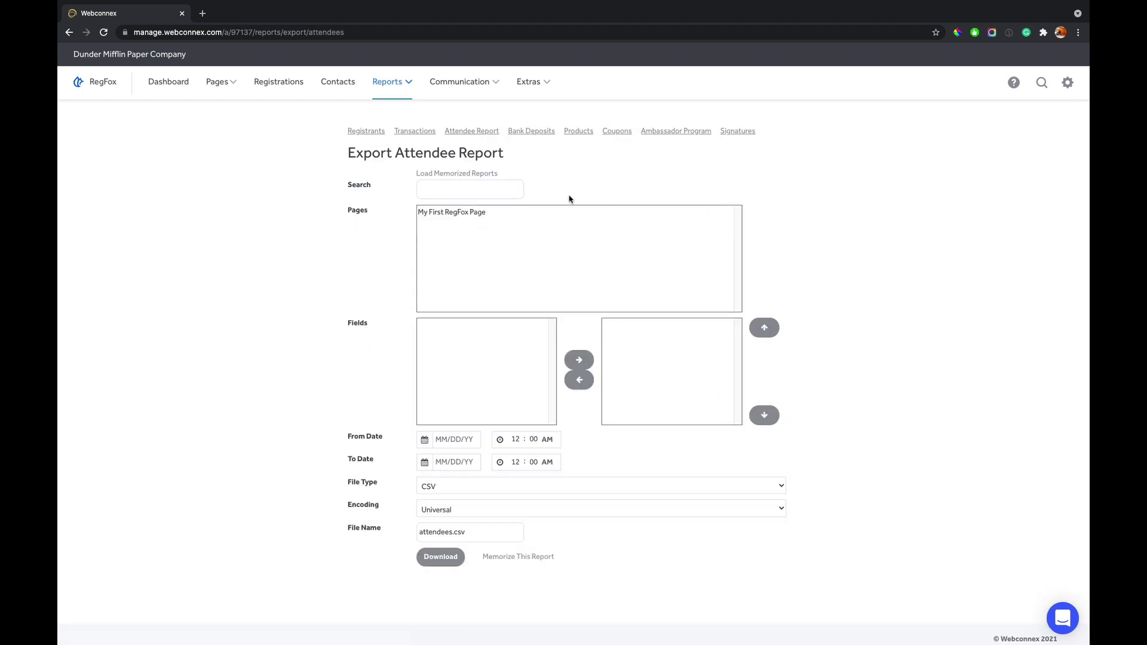
- Open the Bank Deposits export and select My First RegFox Page
{"action": "left_click", "coordinate": [411, 85]}
{"action": "left_click", "coordinate": [400, 157]}
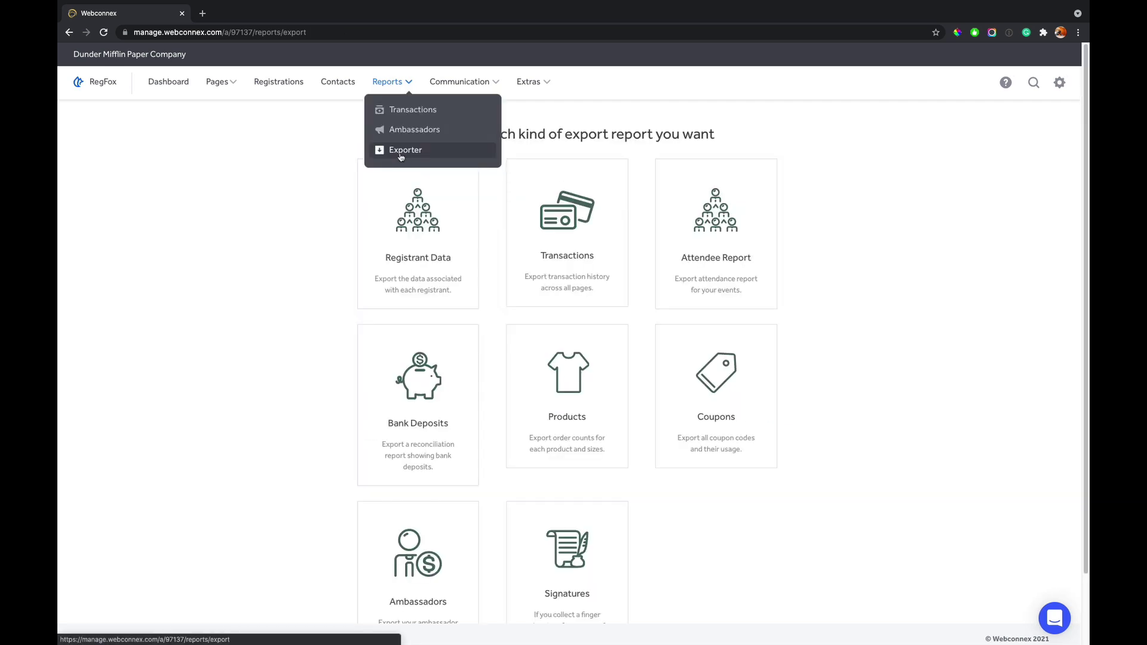
{"action": "left_click", "coordinate": [430, 374]}
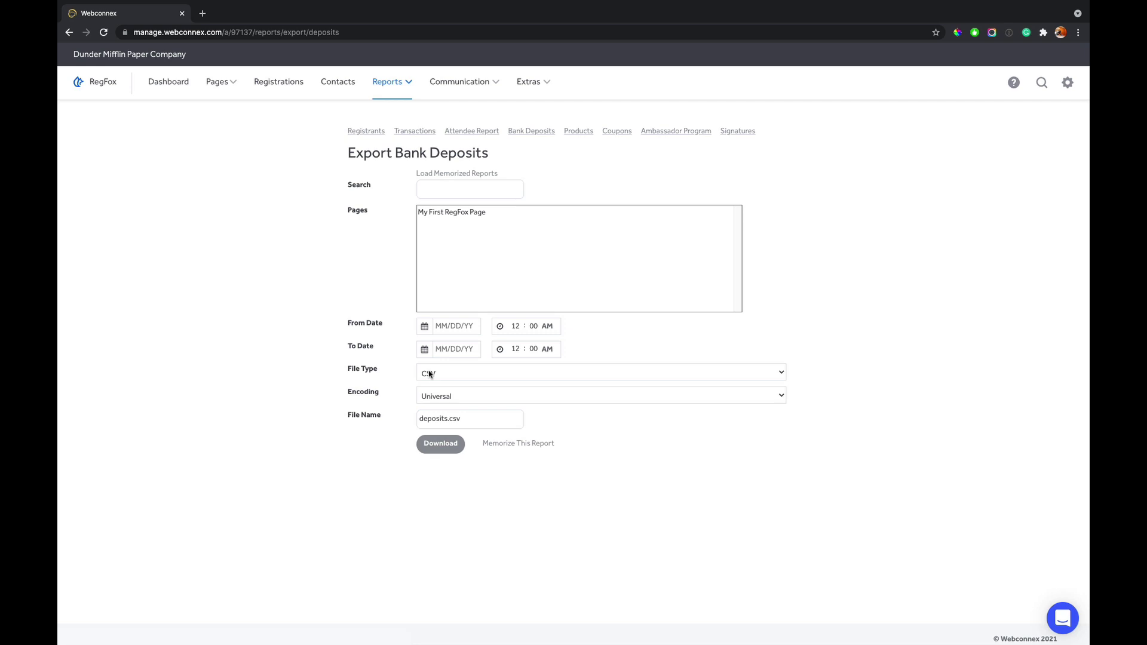
{"action": "left_click", "coordinate": [458, 215]}
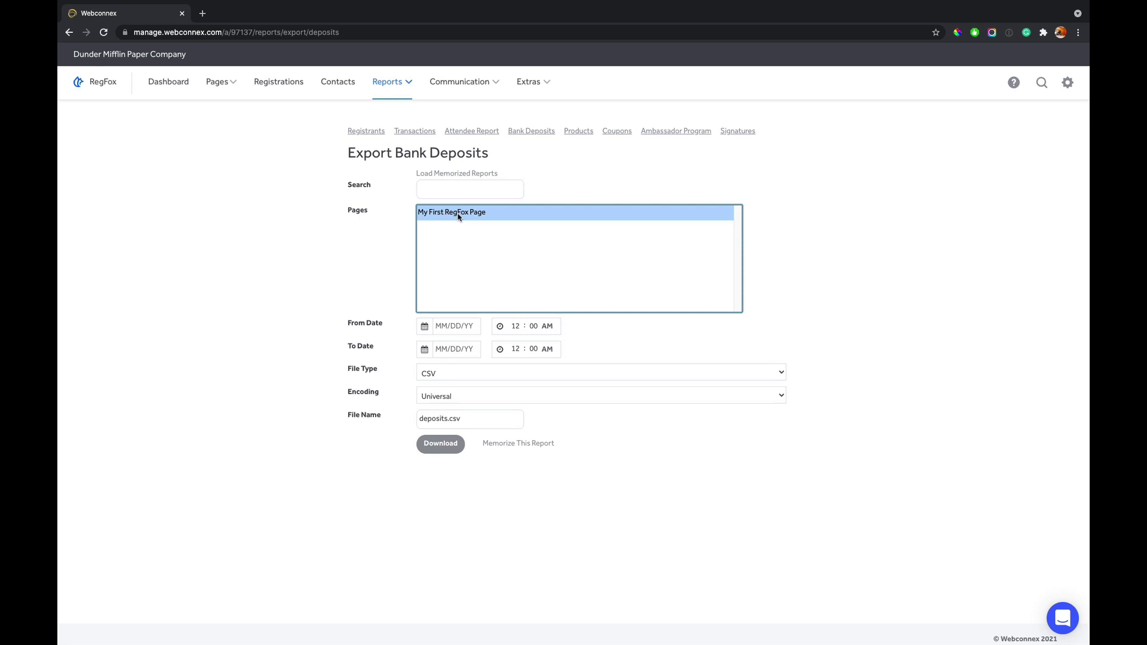
- Return to the Exporter and scroll through the eight export type tiles
{"action": "left_click", "coordinate": [407, 82]}
{"action": "left_click", "coordinate": [405, 150]}
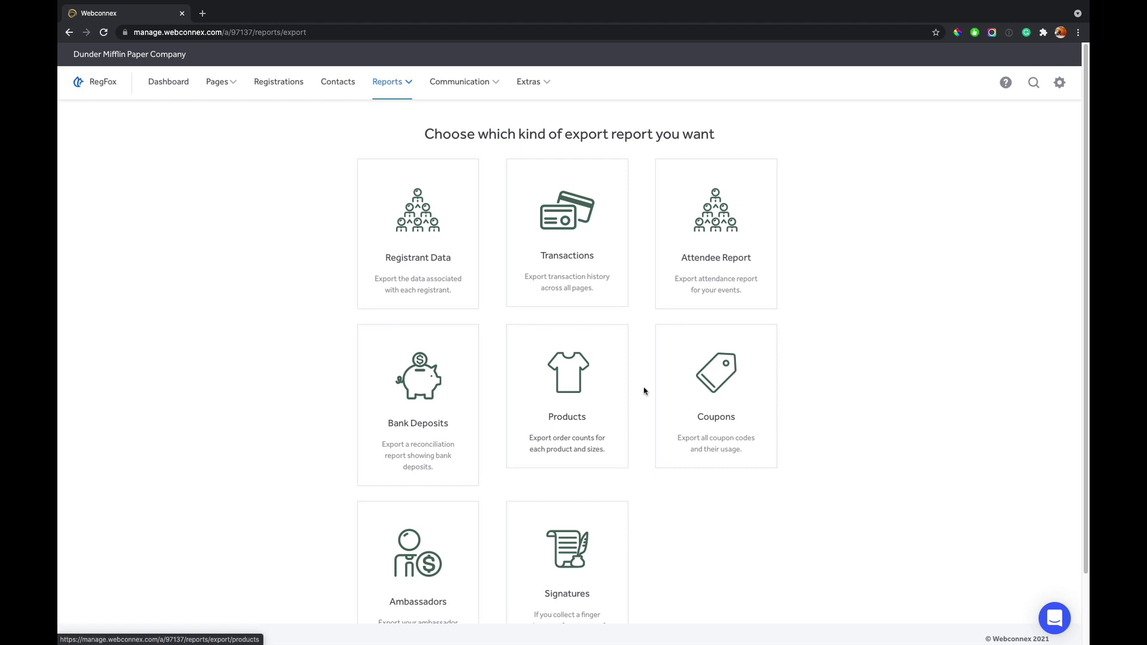
{"action": "scroll", "coordinate": [717, 382], "scroll_direction": "down", "scroll_amount": 2}
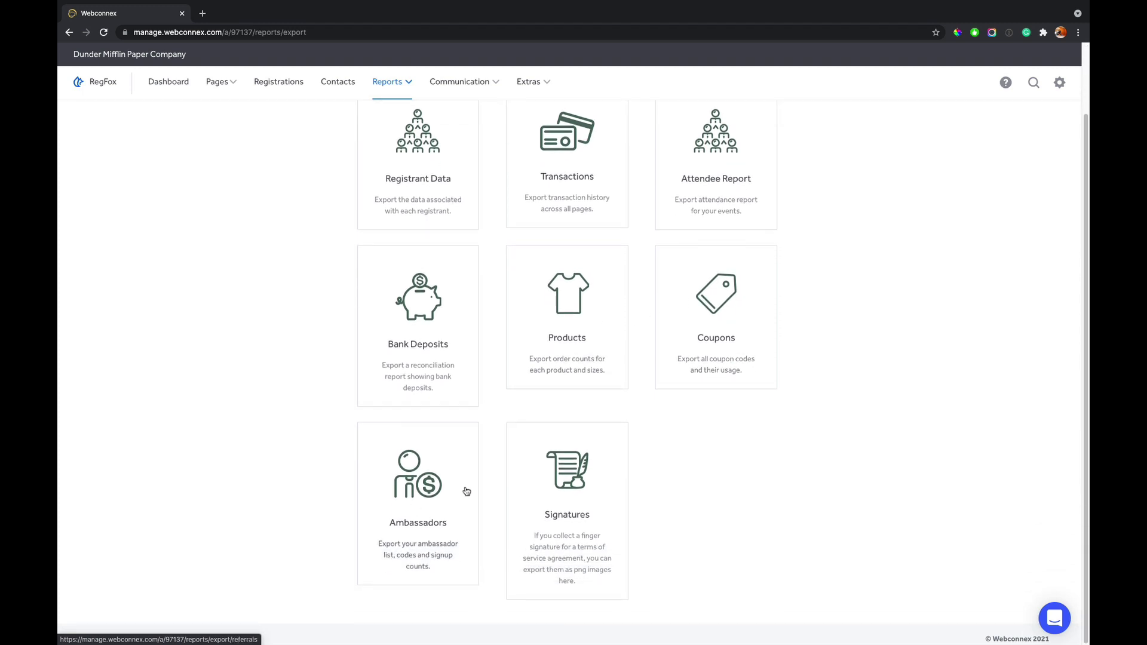
{"action": "scroll", "coordinate": [601, 508], "scroll_direction": "up", "scroll_amount": 1}
{"action": "scroll", "coordinate": [601, 508], "scroll_direction": "up", "scroll_amount": 2}
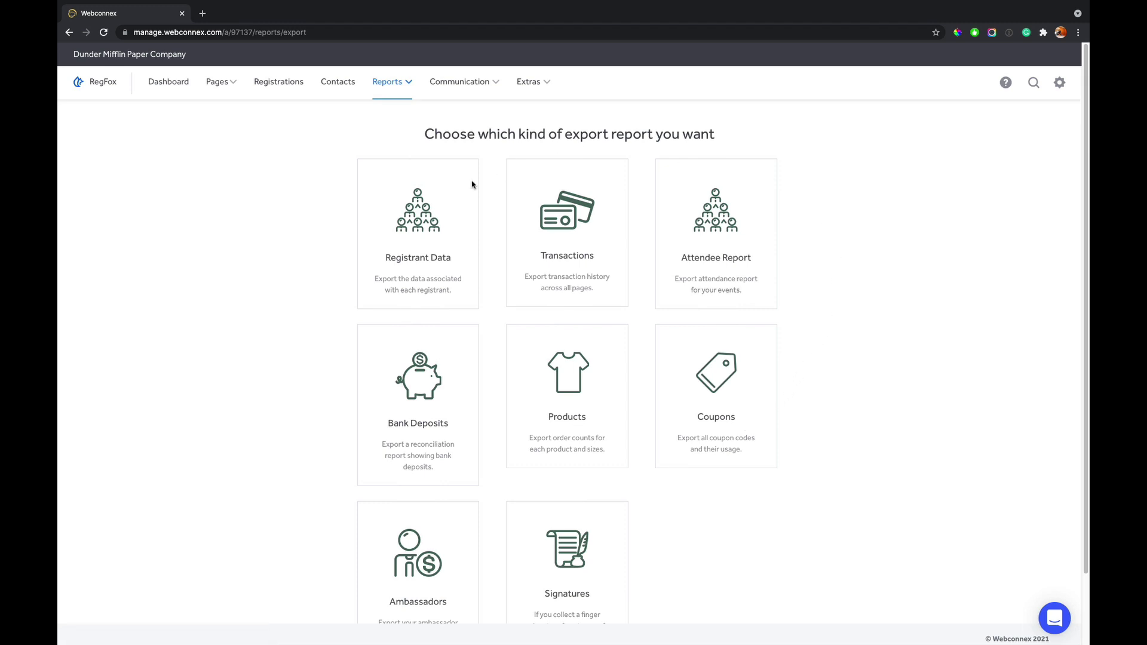
- Open the top $301.60 transaction from the Transactions report and view its registrant details
{"action": "mouse_move", "coordinate": [388, 83]}
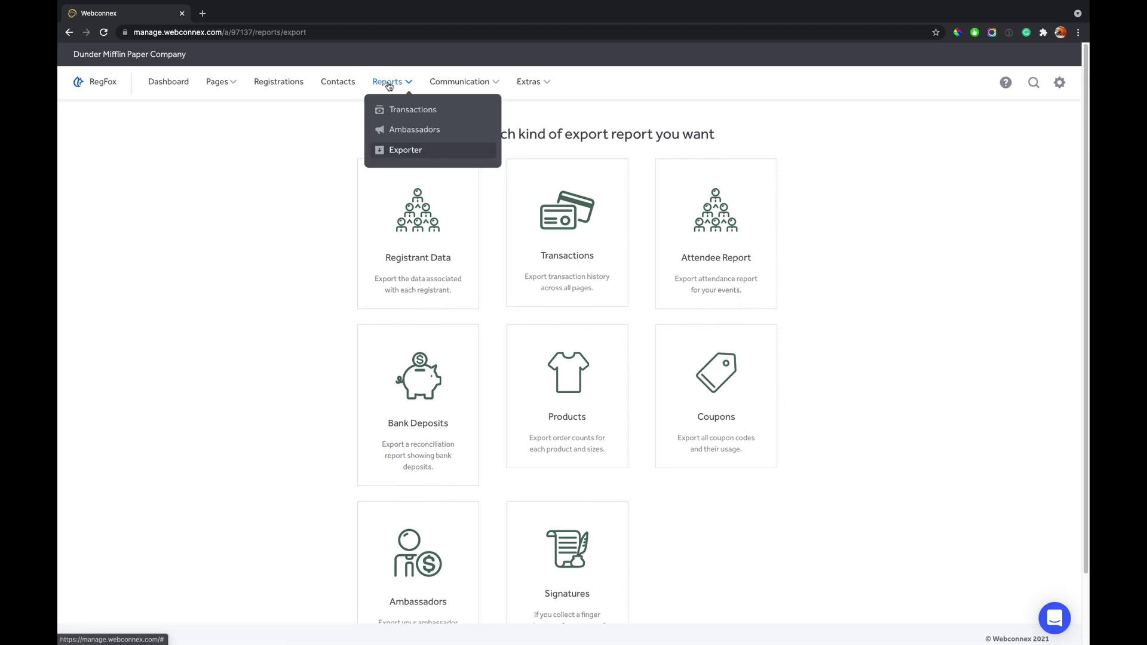
{"action": "left_click", "coordinate": [409, 111]}
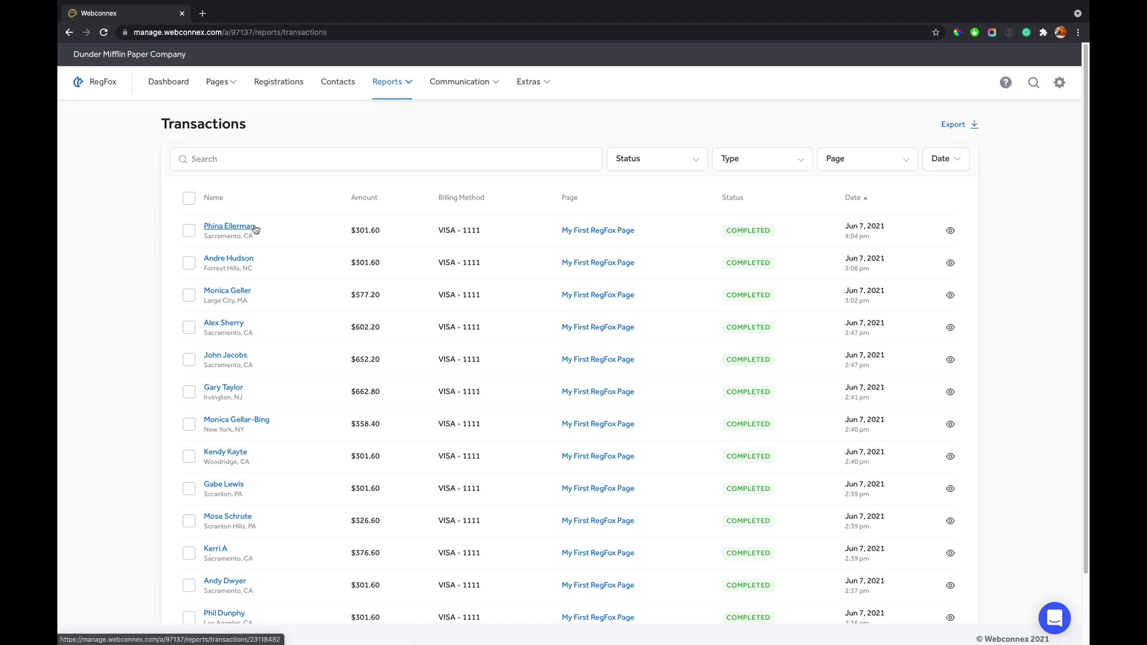
{"action": "left_click", "coordinate": [950, 230]}
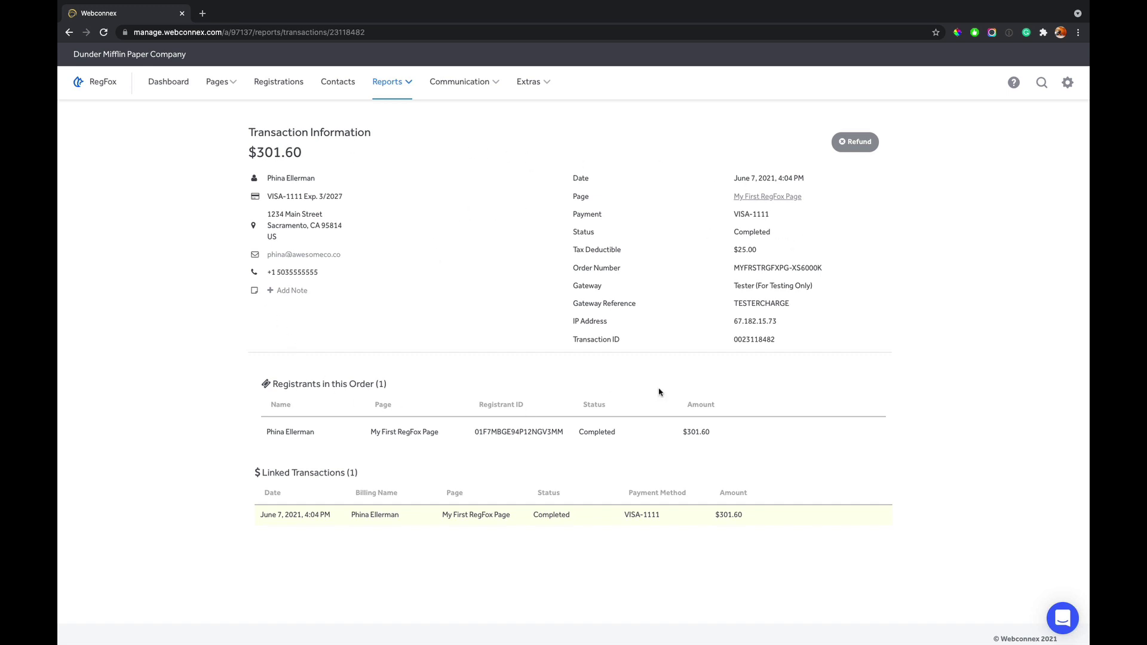
{"action": "mouse_move", "coordinate": [773, 448]}
{"action": "left_click", "coordinate": [806, 439]}
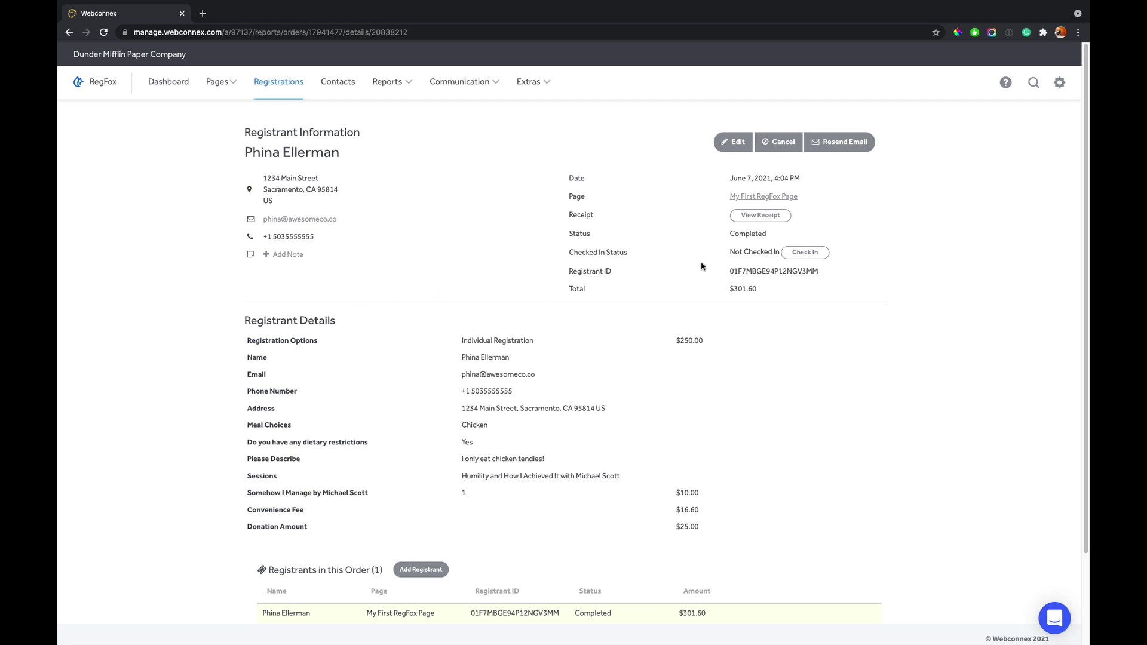
- Open the $652.20 customer's contact profile and check its Transactions and Interactions tabs
{"action": "left_click", "coordinate": [344, 84]}
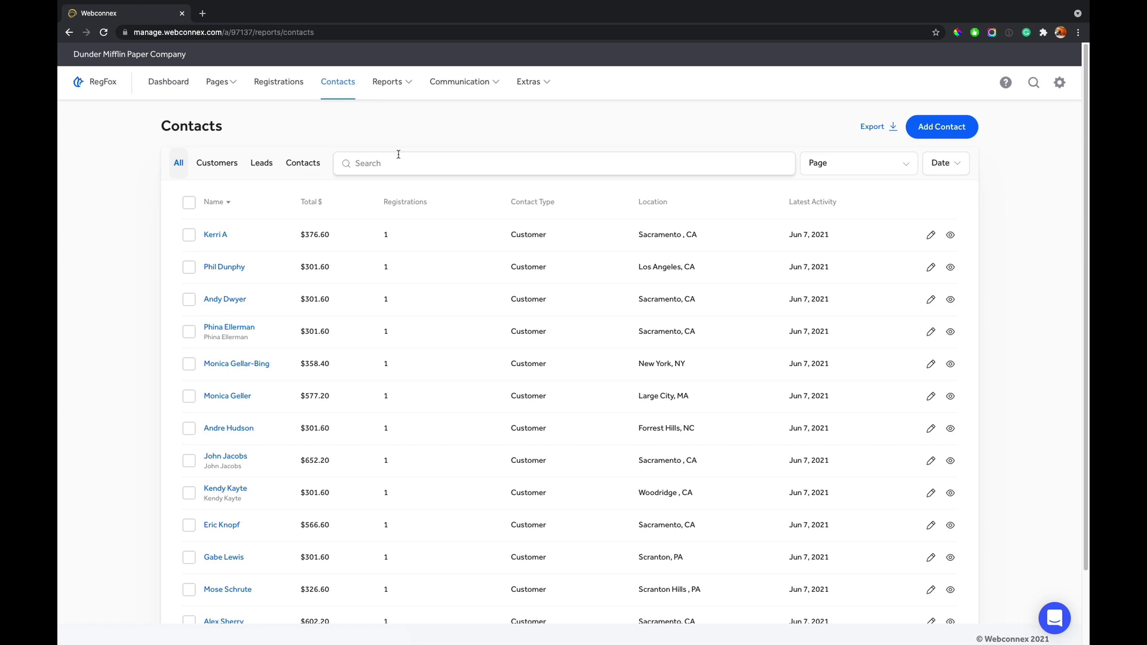
{"action": "left_click", "coordinate": [949, 459]}
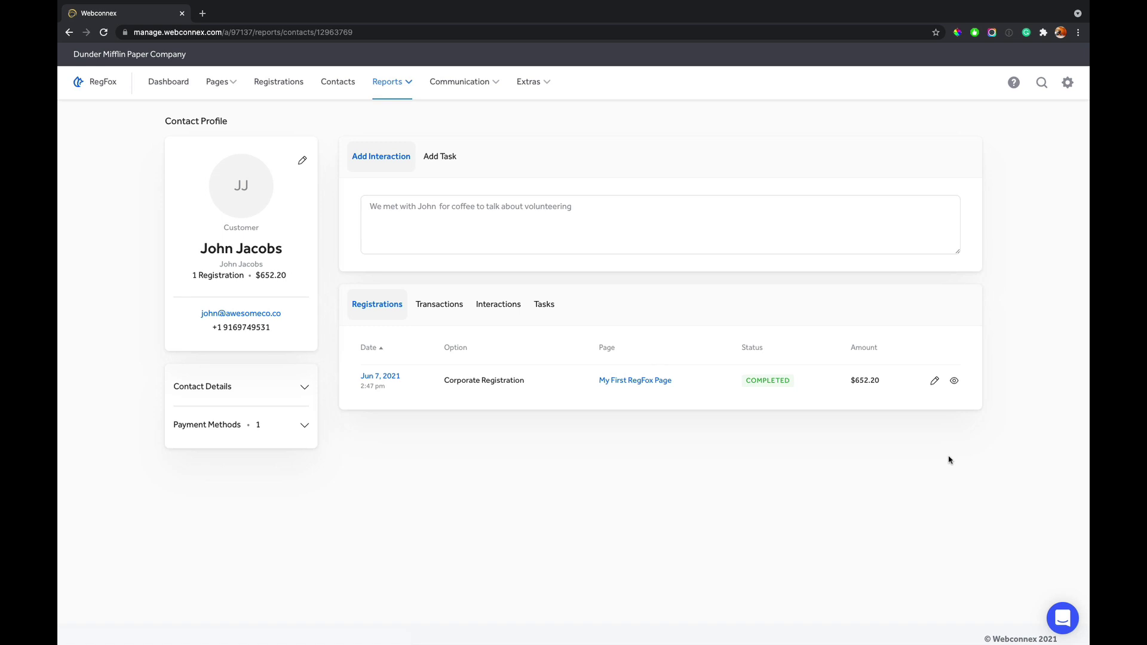
{"action": "left_click", "coordinate": [403, 207]}
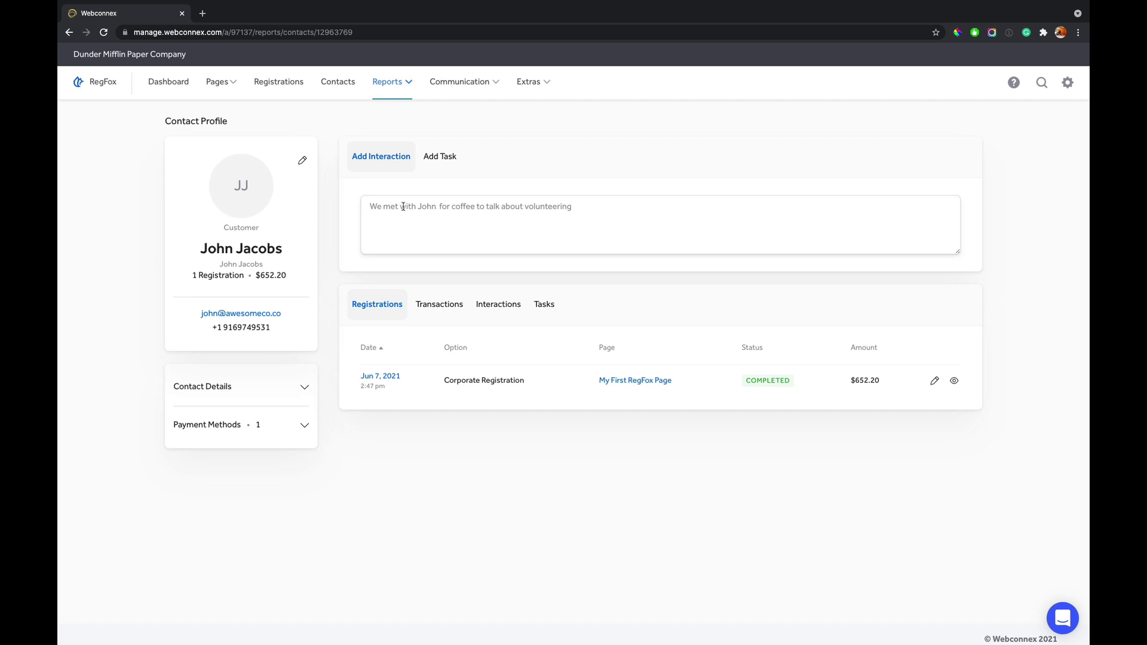
{"action": "left_click", "coordinate": [436, 308]}
{"action": "left_click", "coordinate": [487, 310]}
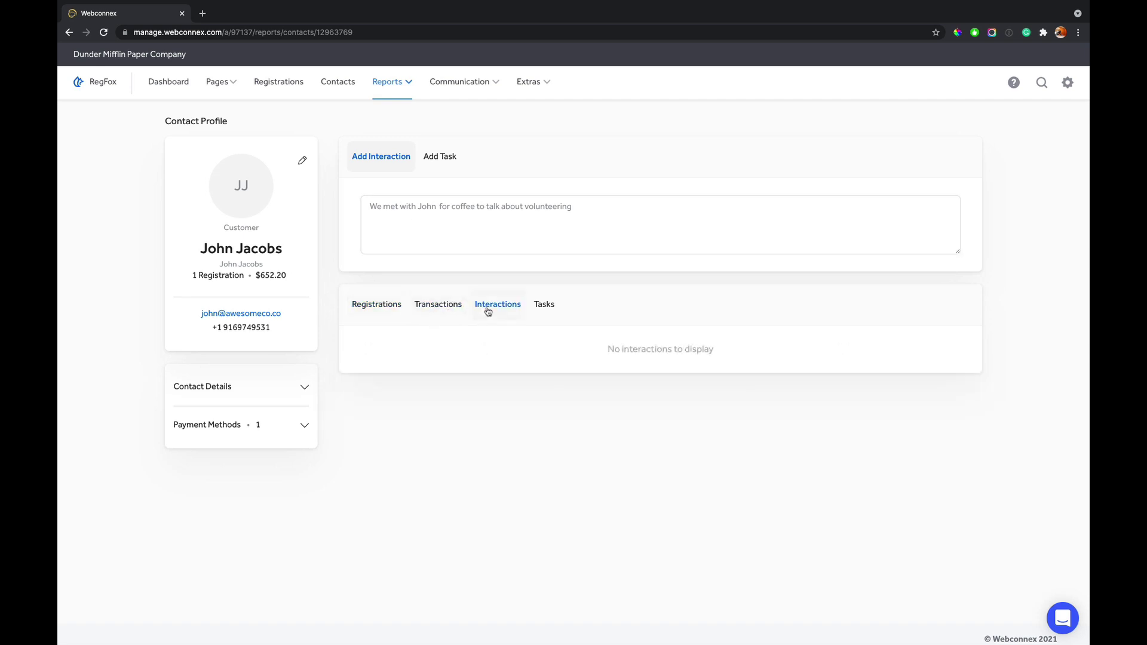
- Save an interaction note recording a lunch meeting with the contact
{"action": "left_click", "coordinate": [449, 220]}
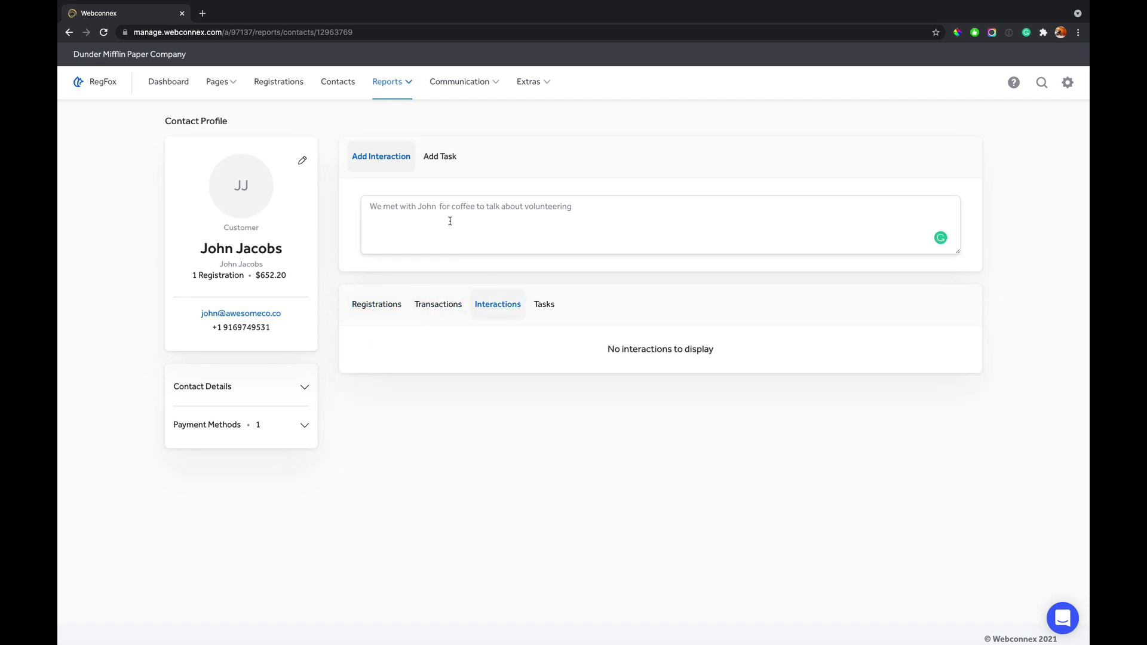
{"action": "type", "text": "Met John"}
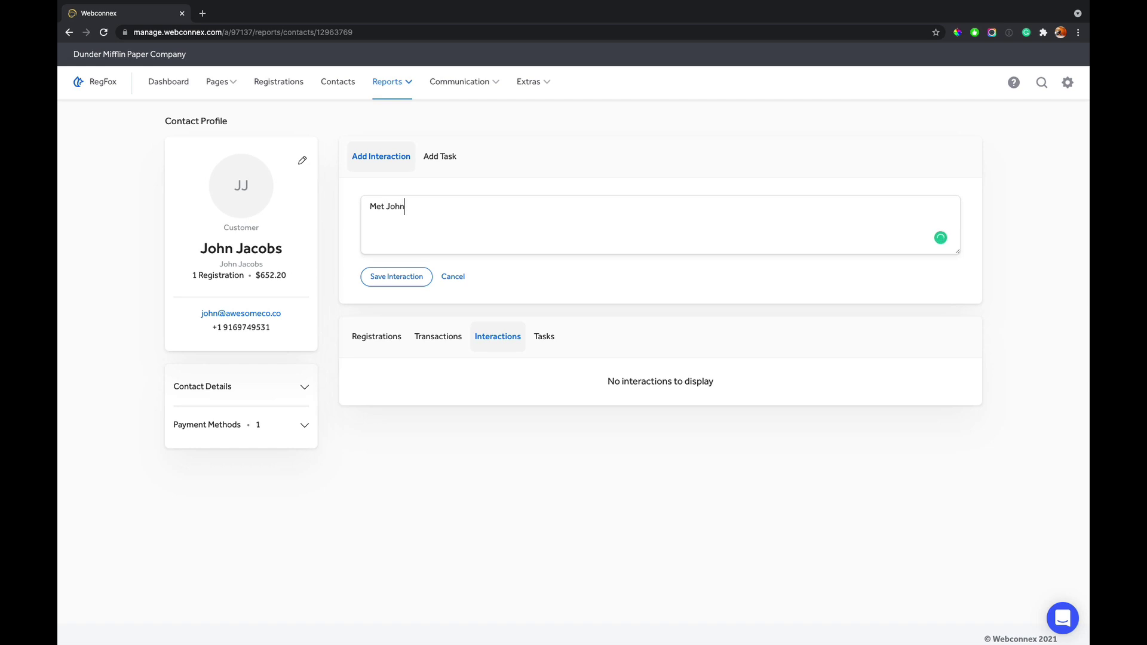
{"action": "type", "text": " for lunch"}
{"action": "left_click", "coordinate": [404, 278]}
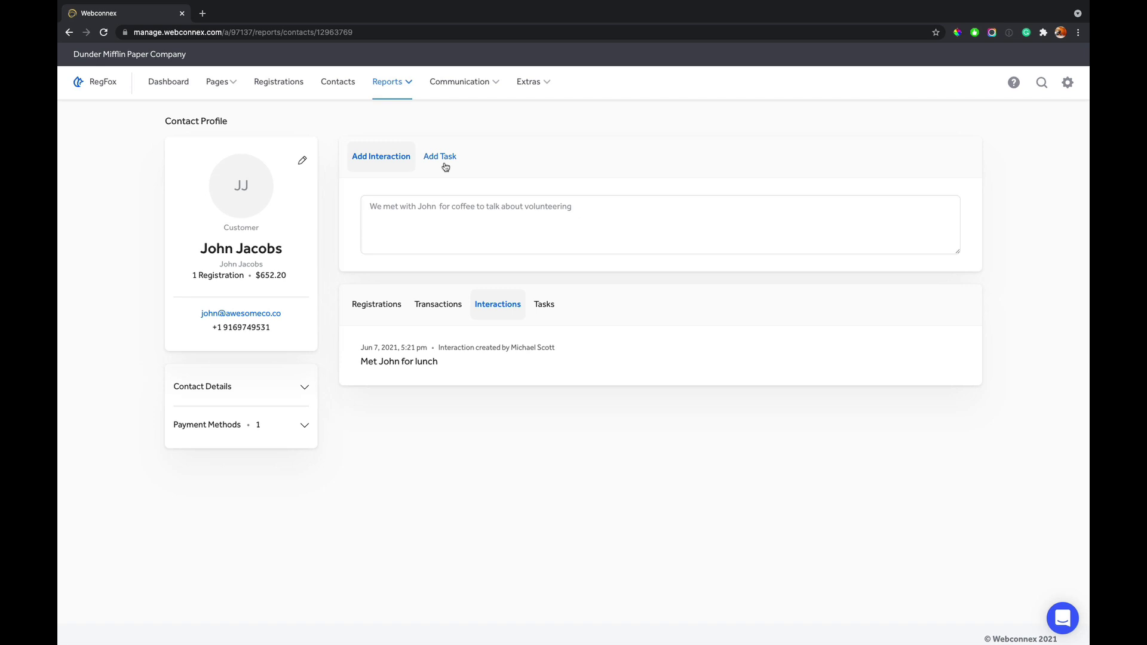
- Open the Add Task form and expand Contact Details and Payment Methods
{"action": "left_click", "coordinate": [445, 166]}
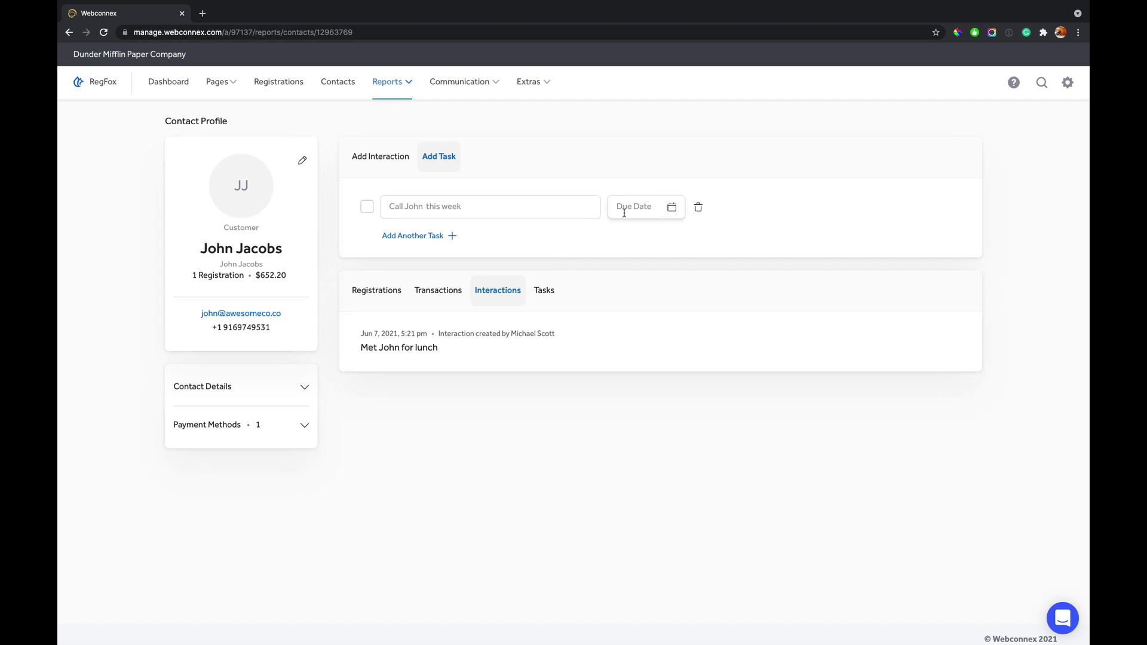
{"action": "left_click", "coordinate": [272, 388]}
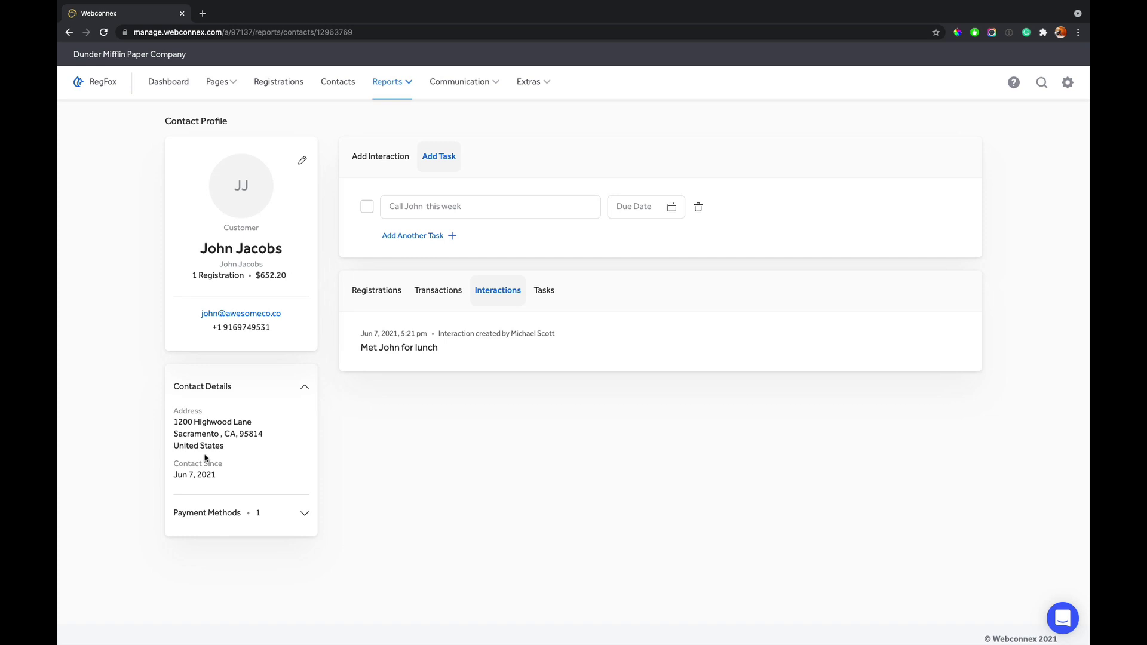
{"action": "left_click", "coordinate": [304, 517]}
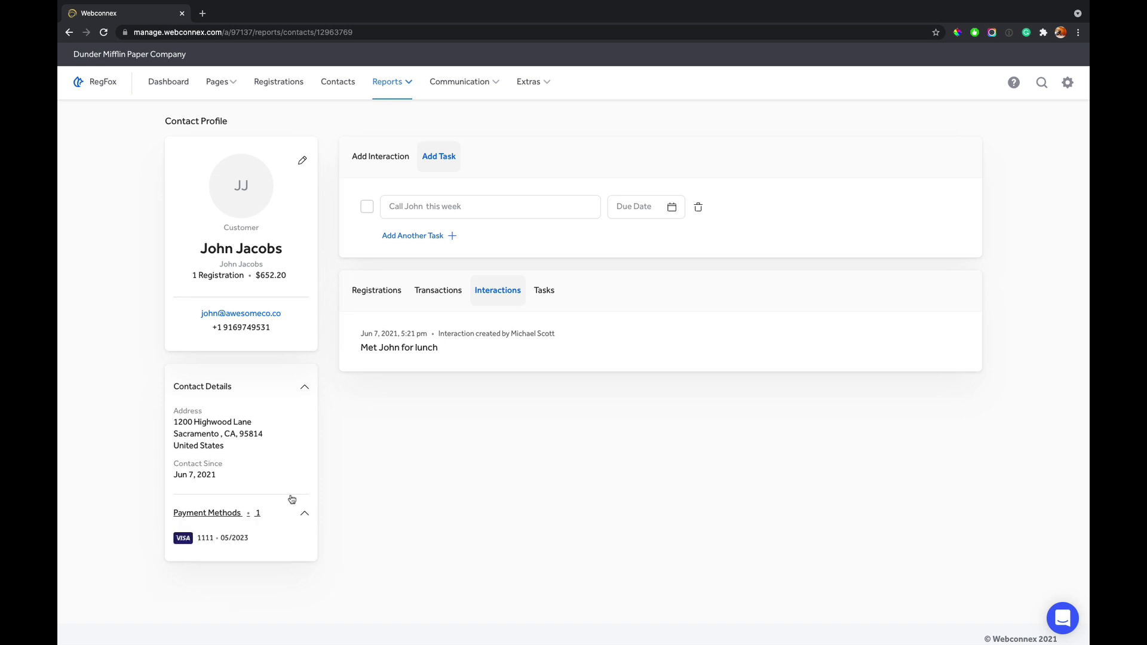